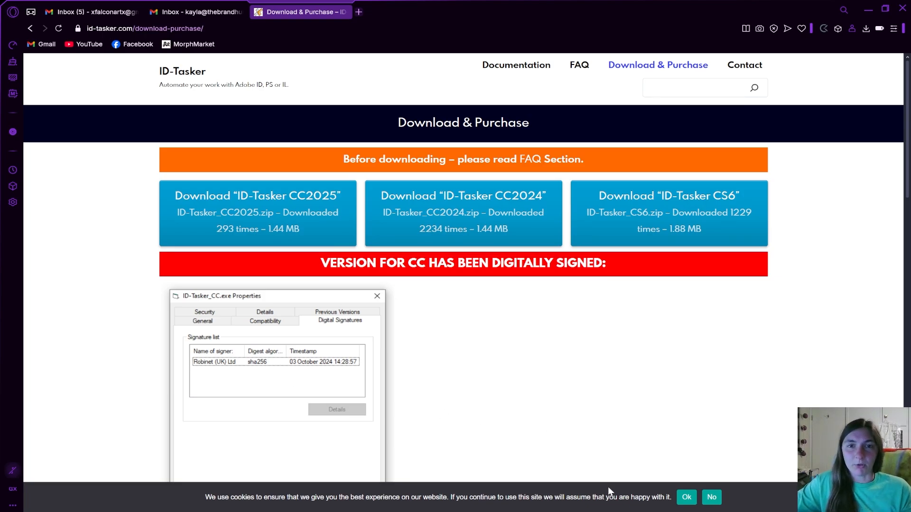
Switch to the ID-Tasker folder, launch ID-Tasker_CC2025_signed.exe, and dismiss the evaluation reminder and the no-open-document notice
{"action": "key", "text": "alt+Tab"}
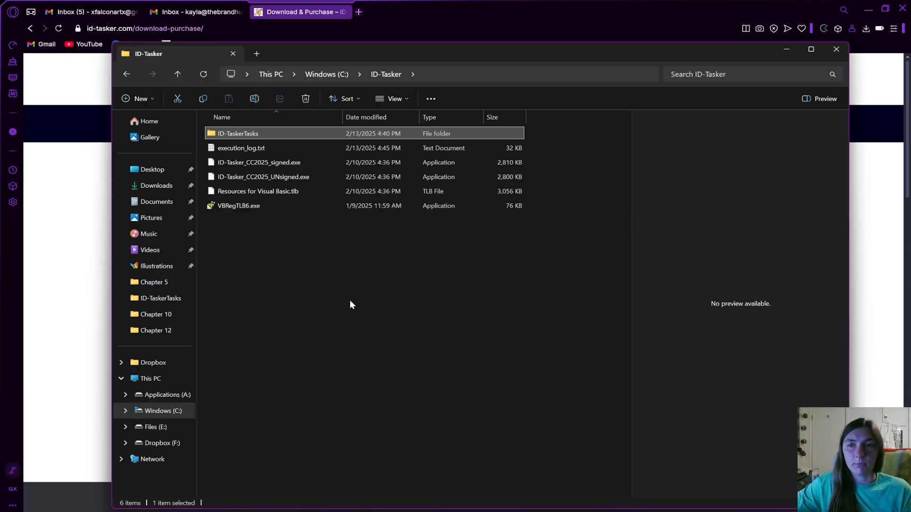
{"action": "double_click", "coordinate": [281, 164]}
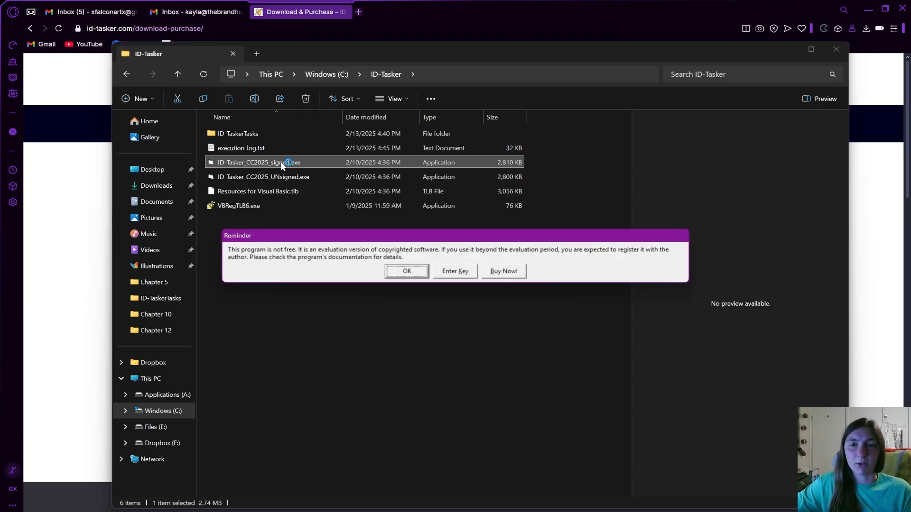
{"action": "left_click_drag", "start_coordinate": [360, 237], "coordinate": [329, 168]}
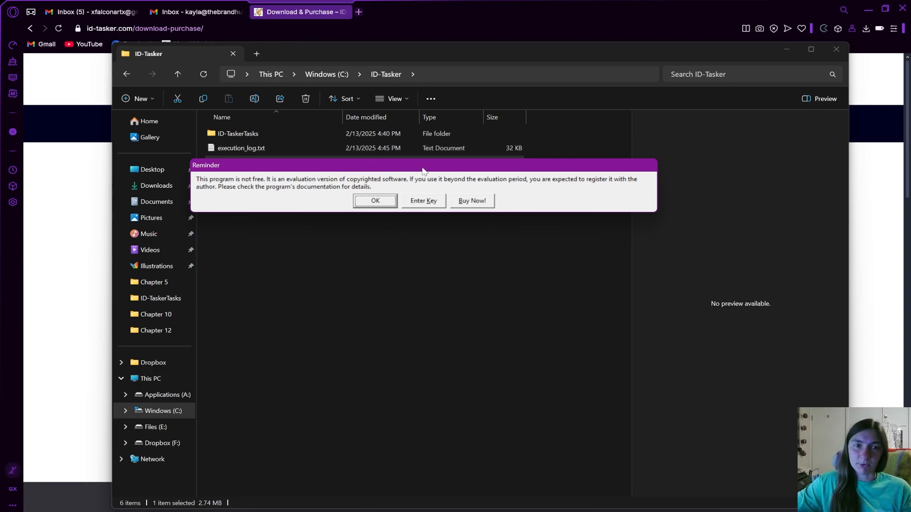
{"action": "left_click_drag", "start_coordinate": [423, 169], "coordinate": [419, 180]}
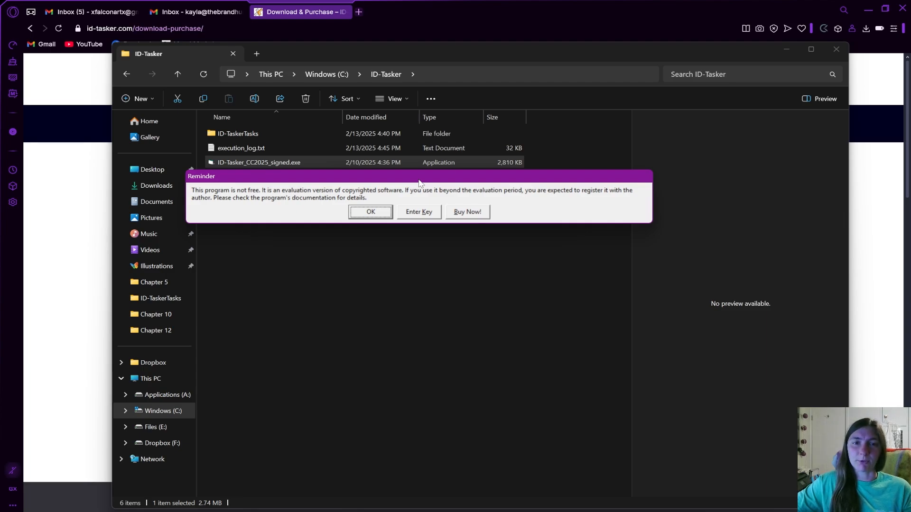
{"action": "left_click_drag", "start_coordinate": [419, 183], "coordinate": [415, 184]}
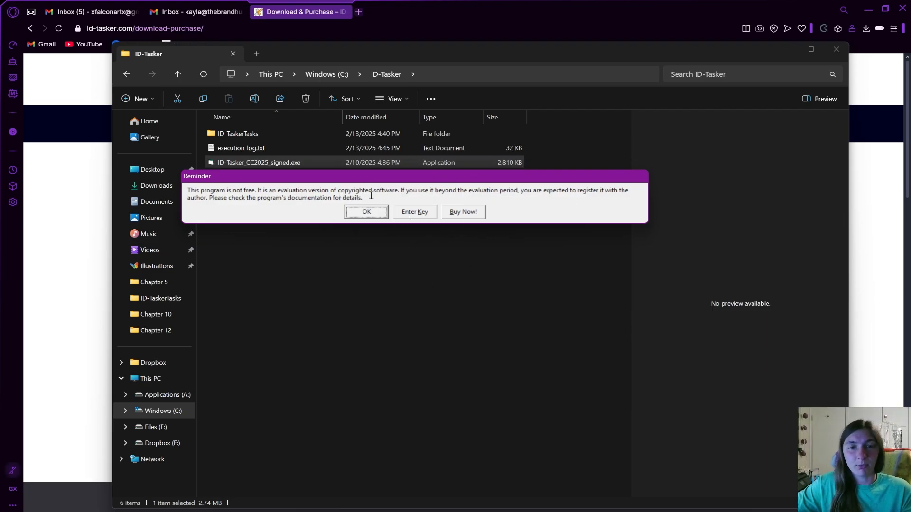
{"action": "left_click", "coordinate": [357, 213]}
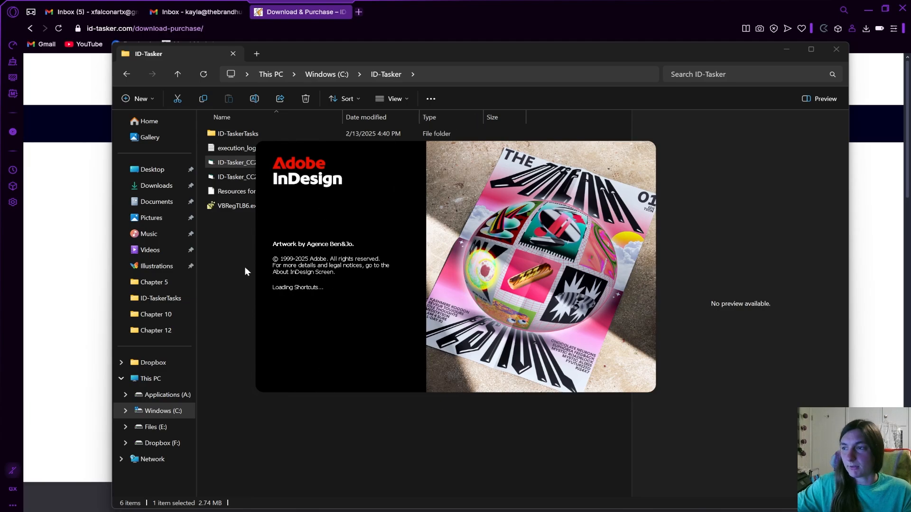
{"action": "left_click_drag", "start_coordinate": [469, 252], "coordinate": [425, 255]}
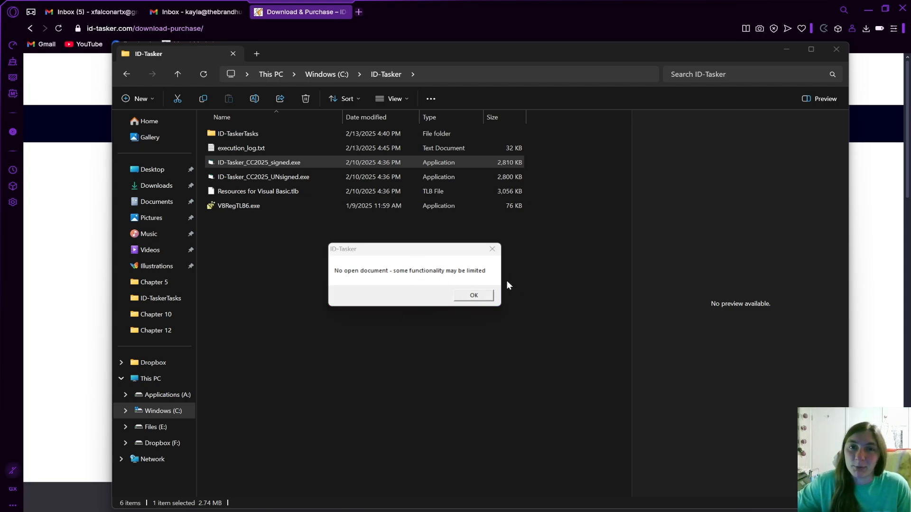
{"action": "left_click", "coordinate": [474, 295]}
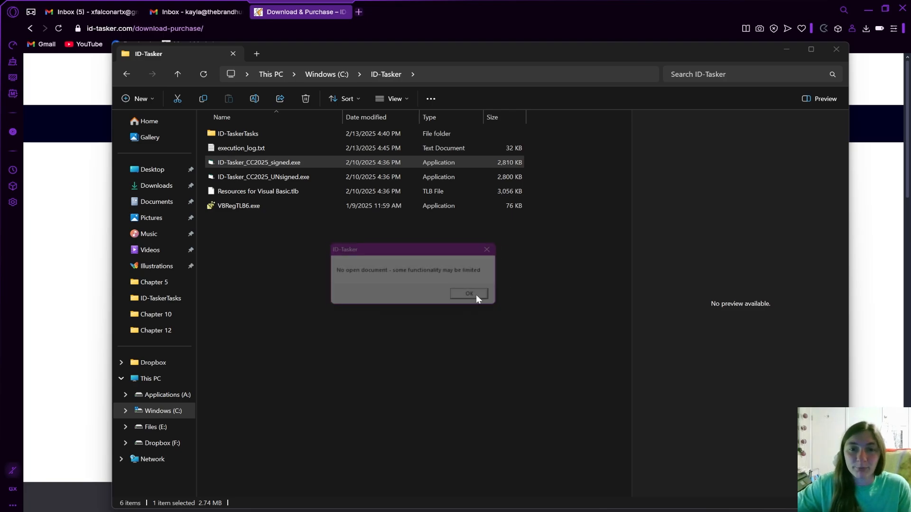
Reposition the ID-Tasker window over the InDesign home screen and enlarge it to show more object columns
{"action": "left_click_drag", "start_coordinate": [910, 138], "coordinate": [420, 3]}
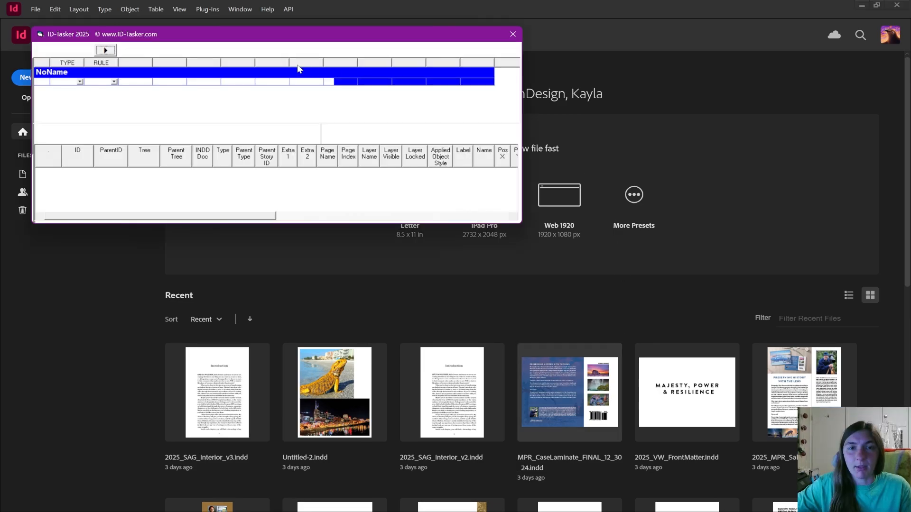
{"action": "mouse_move", "coordinate": [195, 34]}
{"action": "left_mouse_down"}
{"action": "mouse_move", "coordinate": [236, 72]}
{"action": "mouse_move", "coordinate": [234, 41]}
{"action": "left_mouse_up"}
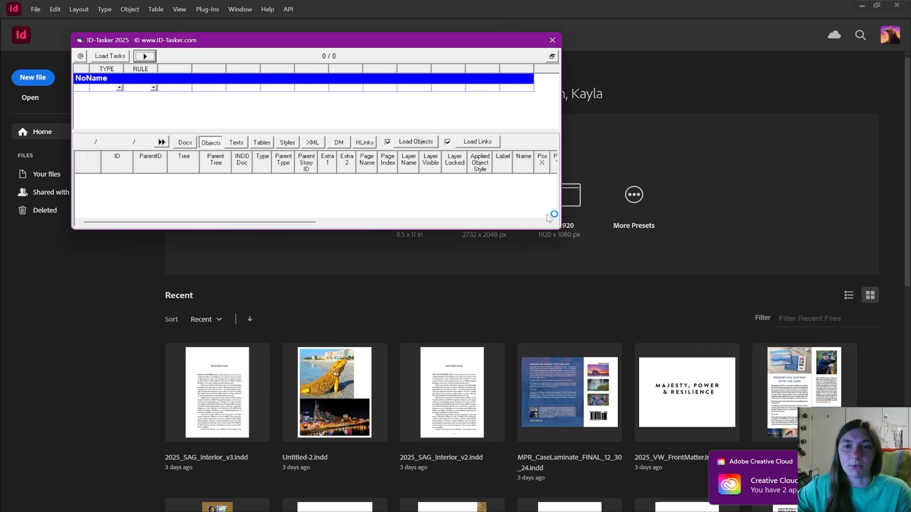
{"action": "left_click_drag", "start_coordinate": [558, 232], "coordinate": [790, 336]}
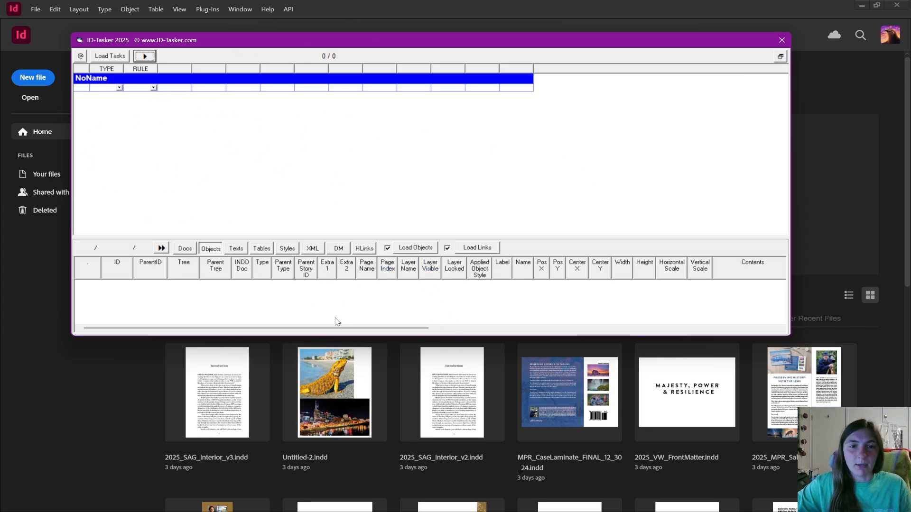
Cycle through the pane layouts to the equal split with tasks above objects, and make the ID-Tasker window taller
{"action": "left_click", "coordinate": [781, 56]}
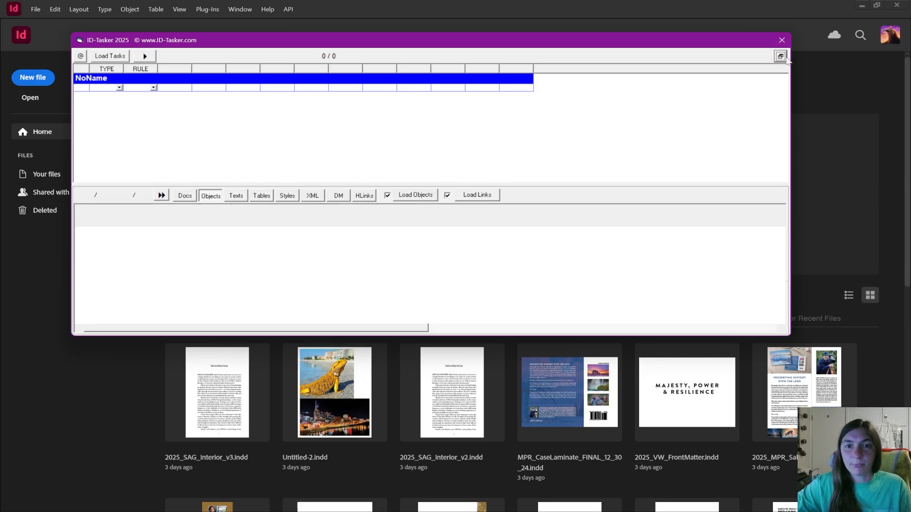
{"action": "left_click", "coordinate": [781, 57]}
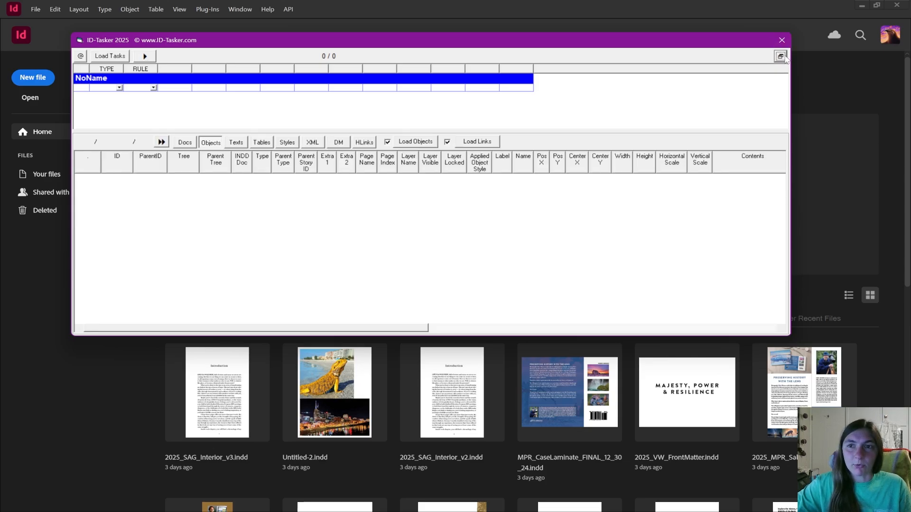
{"action": "left_click", "coordinate": [781, 58]}
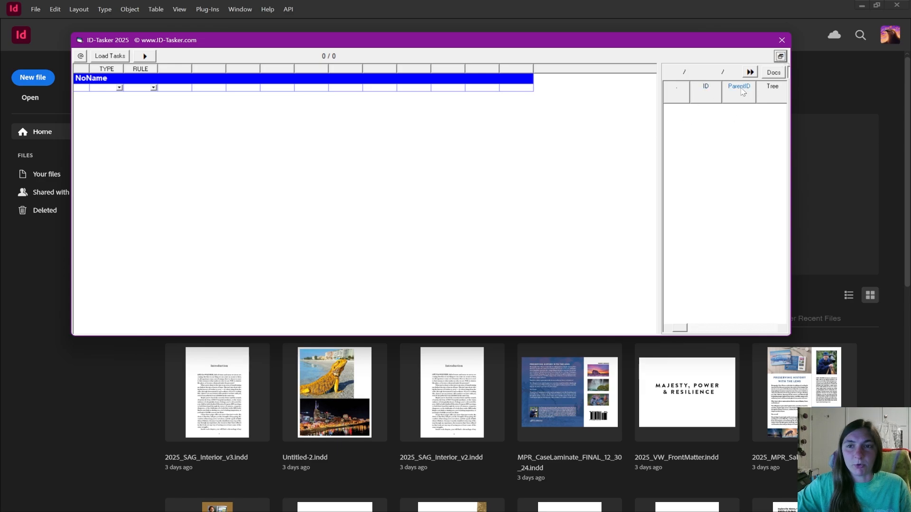
{"action": "left_click", "coordinate": [781, 56]}
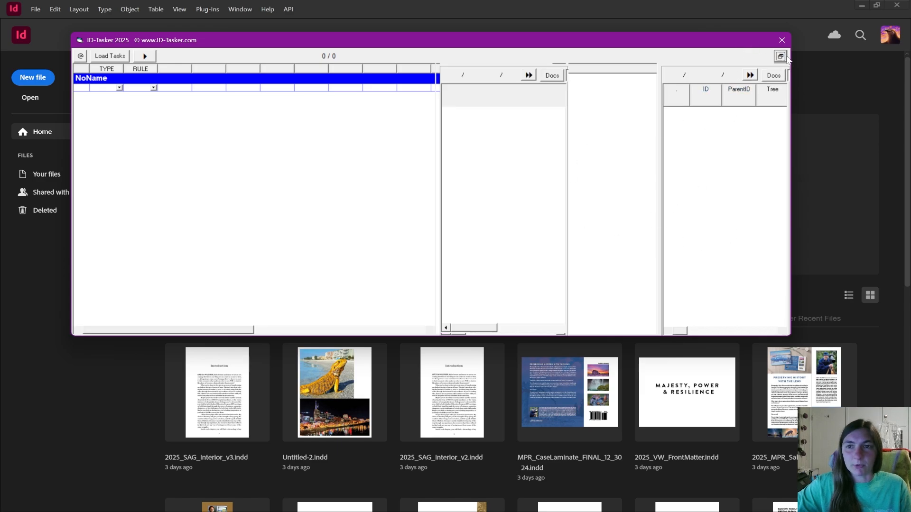
{"action": "left_click", "coordinate": [781, 56]}
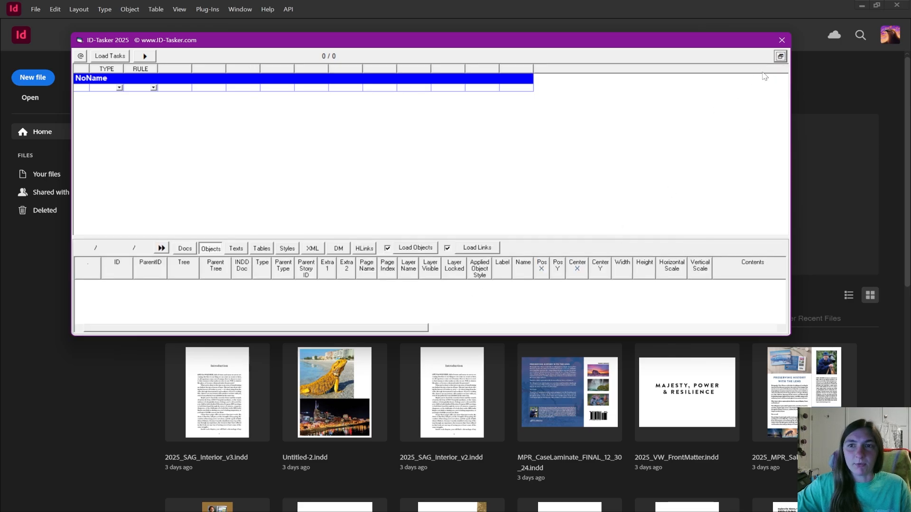
{"action": "left_click", "coordinate": [780, 57]}
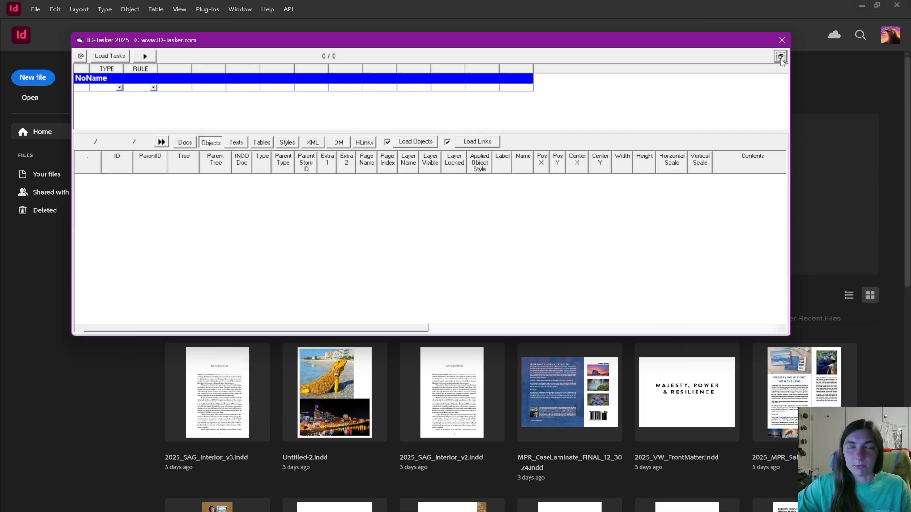
{"action": "left_click", "coordinate": [781, 58]}
{"action": "left_click", "coordinate": [781, 58]}
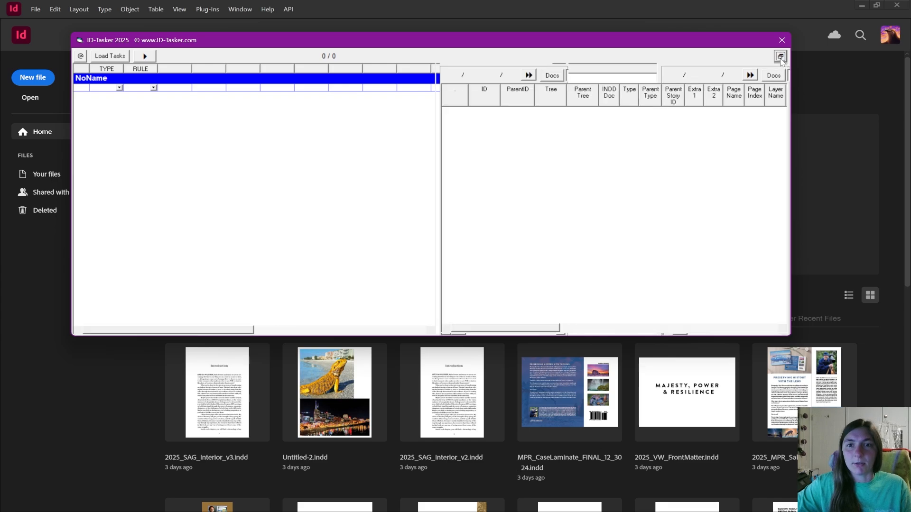
{"action": "left_click", "coordinate": [781, 58]}
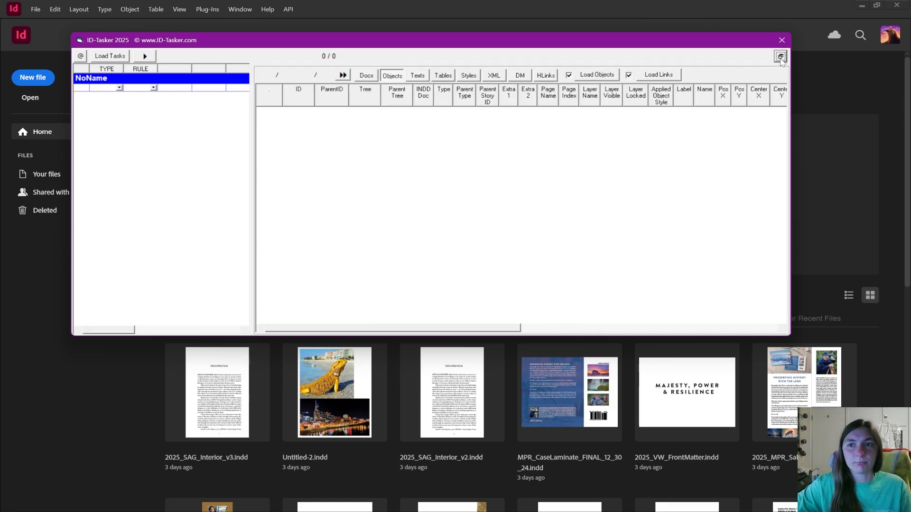
{"action": "left_click", "coordinate": [781, 58]}
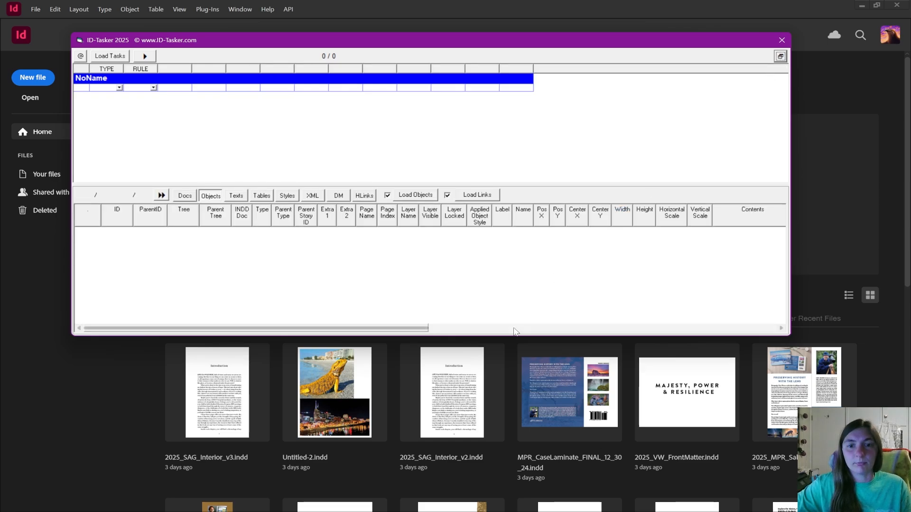
{"action": "left_click_drag", "start_coordinate": [512, 335], "coordinate": [519, 453]}
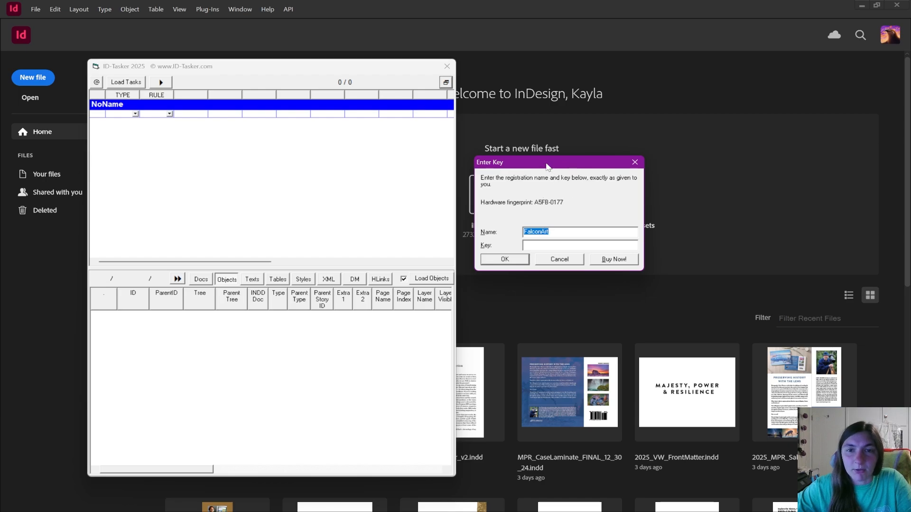
Arrange the ID-Tasker window and the Enter Key dialog side by side to view the registration fields and hardware fingerprint
{"action": "left_click_drag", "start_coordinate": [555, 166], "coordinate": [622, 159]}
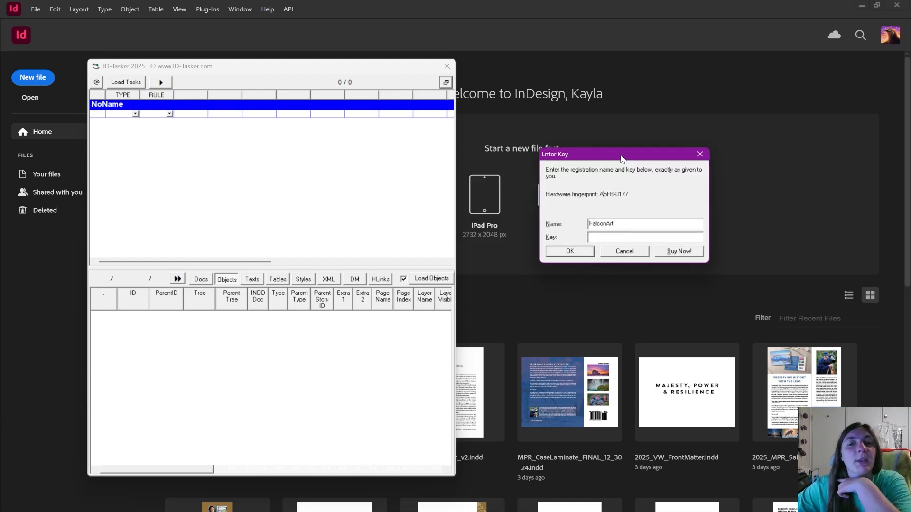
{"action": "left_click_drag", "start_coordinate": [374, 72], "coordinate": [525, 63]}
{"action": "left_click_drag", "start_coordinate": [281, 84], "coordinate": [438, 52]}
{"action": "left_click", "coordinate": [524, 17]}
{"action": "left_click", "coordinate": [358, 85]}
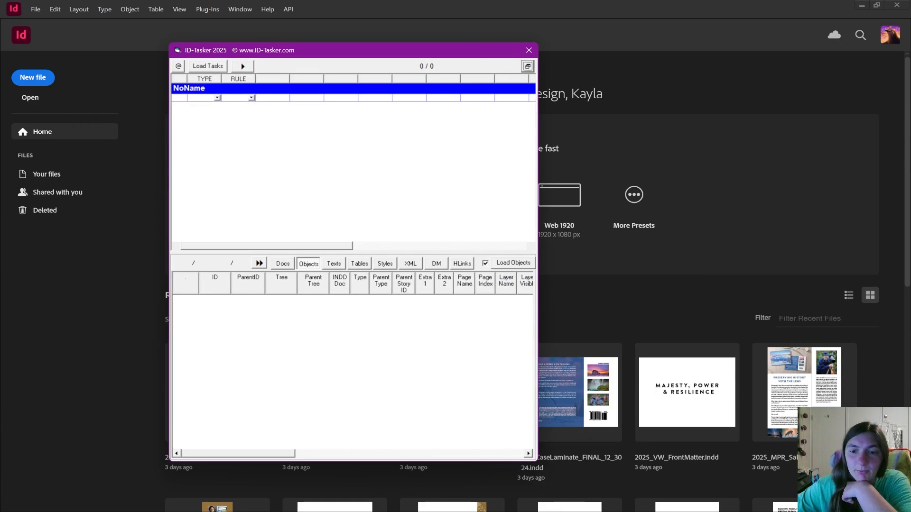
{"action": "mouse_move", "coordinate": [617, 510]}
{"action": "left_click", "coordinate": [631, 479]}
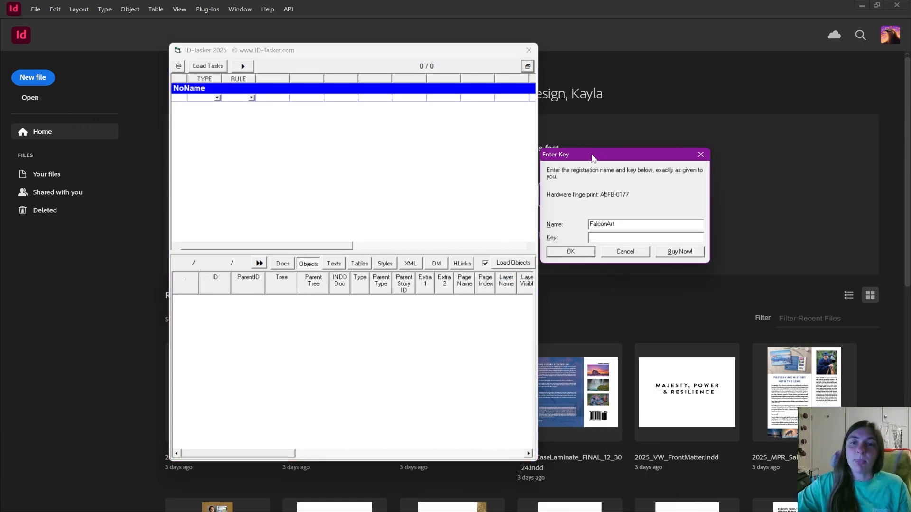
{"action": "mouse_move", "coordinate": [592, 158]}
{"action": "left_mouse_down"}
{"action": "mouse_move", "coordinate": [432, 149]}
{"action": "mouse_move", "coordinate": [591, 147]}
{"action": "left_mouse_up"}
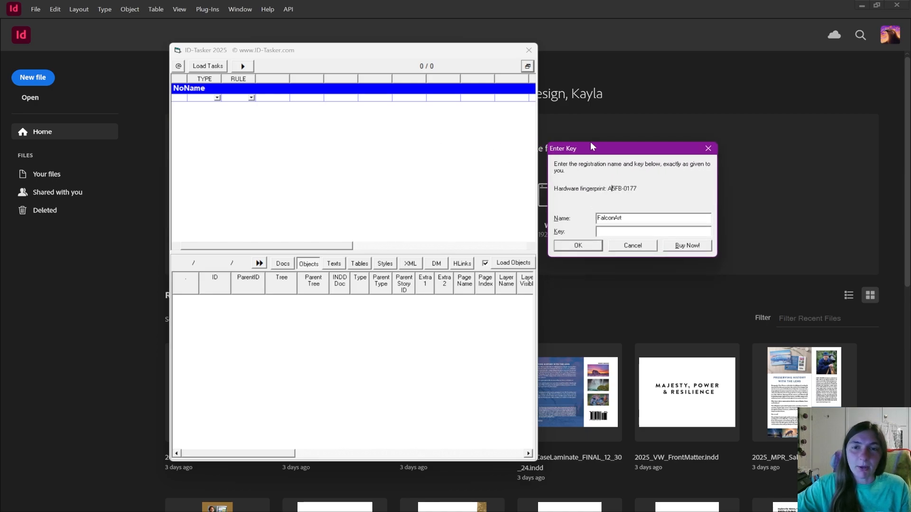
Leave the Enter Key dialog without entering a key and bring the main ID-Tasker window back to the front
{"action": "mouse_move", "coordinate": [435, 49]}
{"action": "left_mouse_down"}
{"action": "mouse_move", "coordinate": [383, 73]}
{"action": "mouse_move", "coordinate": [445, 47]}
{"action": "mouse_move", "coordinate": [435, 49]}
{"action": "mouse_move", "coordinate": [428, 16]}
{"action": "mouse_move", "coordinate": [423, 47]}
{"action": "left_mouse_up"}
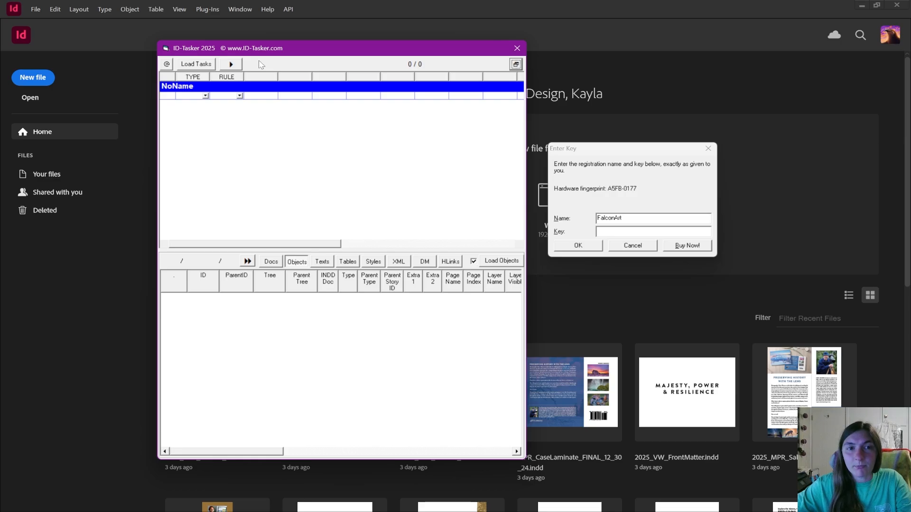
{"action": "left_click_drag", "start_coordinate": [565, 151], "coordinate": [246, 135]}
{"action": "left_click", "coordinate": [325, 13]}
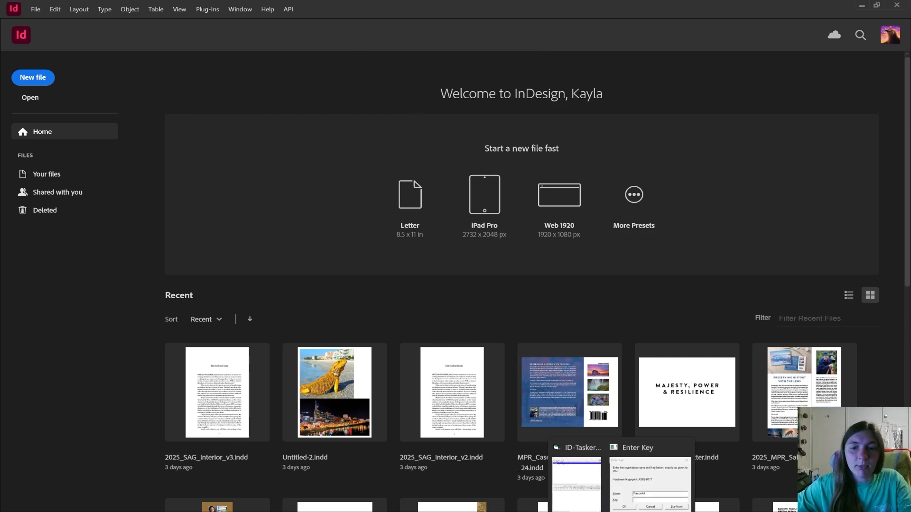
{"action": "left_click", "coordinate": [588, 482]}
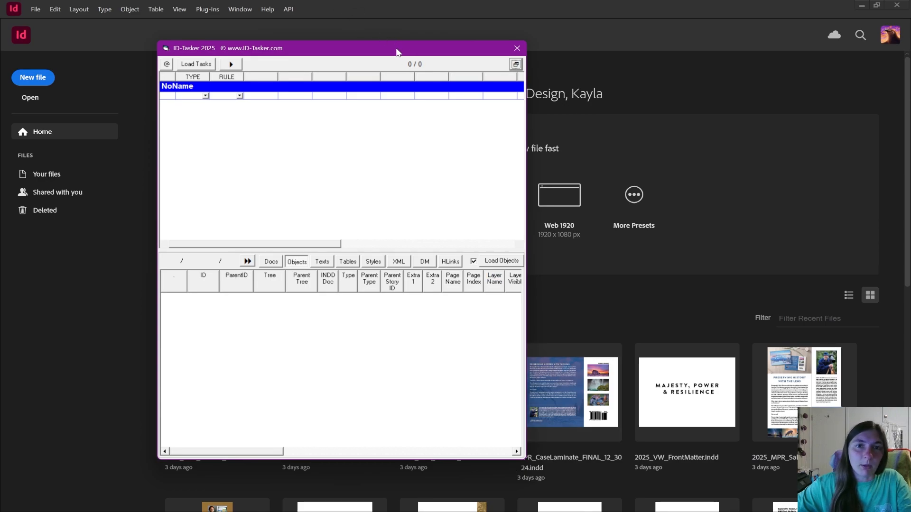
{"action": "left_click_drag", "start_coordinate": [397, 50], "coordinate": [433, 45]}
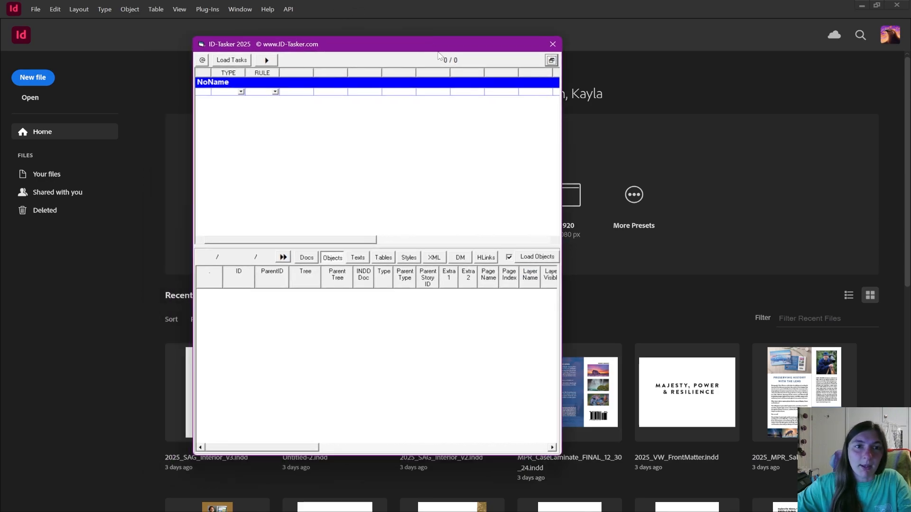
Load the task file Resample_1_Show_PPI_Columns.txt from the ID-TaskerTasks folder
{"action": "left_click", "coordinate": [223, 60]}
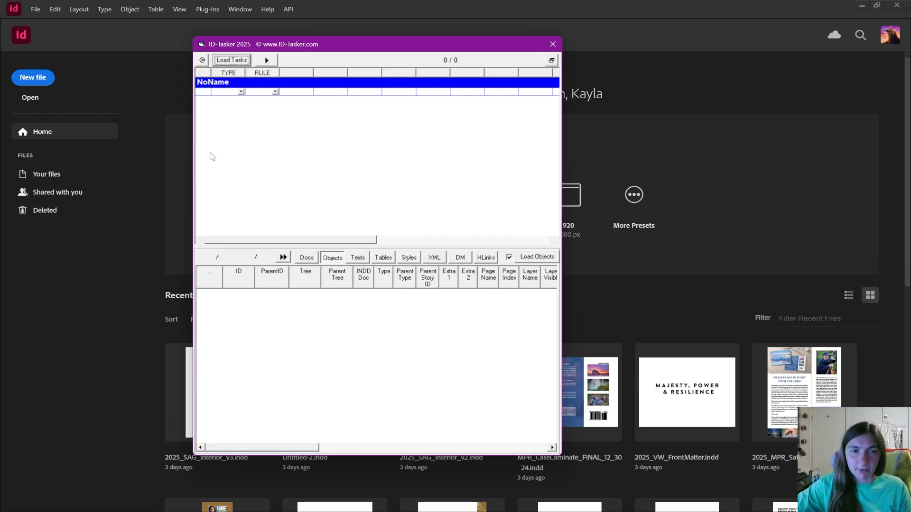
{"action": "left_click", "coordinate": [232, 60]}
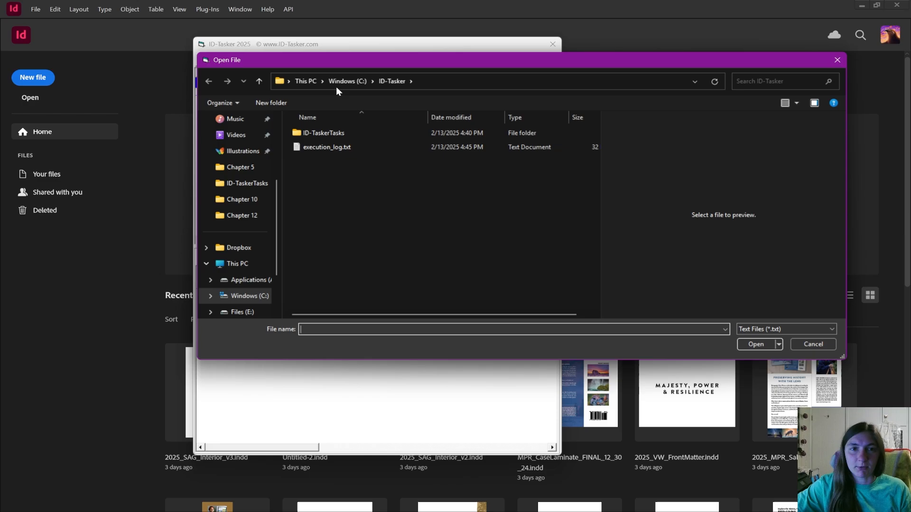
{"action": "left_click", "coordinate": [342, 134]}
{"action": "double_click", "coordinate": [341, 133]}
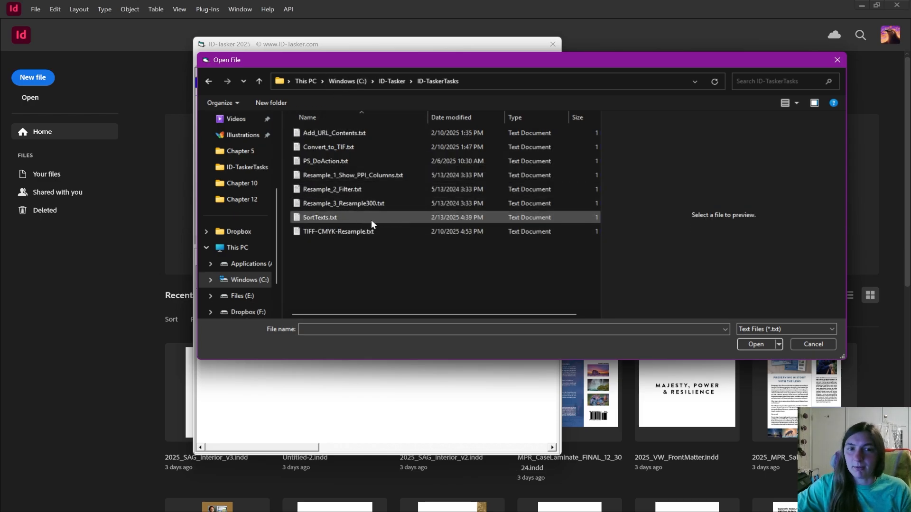
{"action": "left_click", "coordinate": [354, 130]}
{"action": "left_click", "coordinate": [750, 342]}
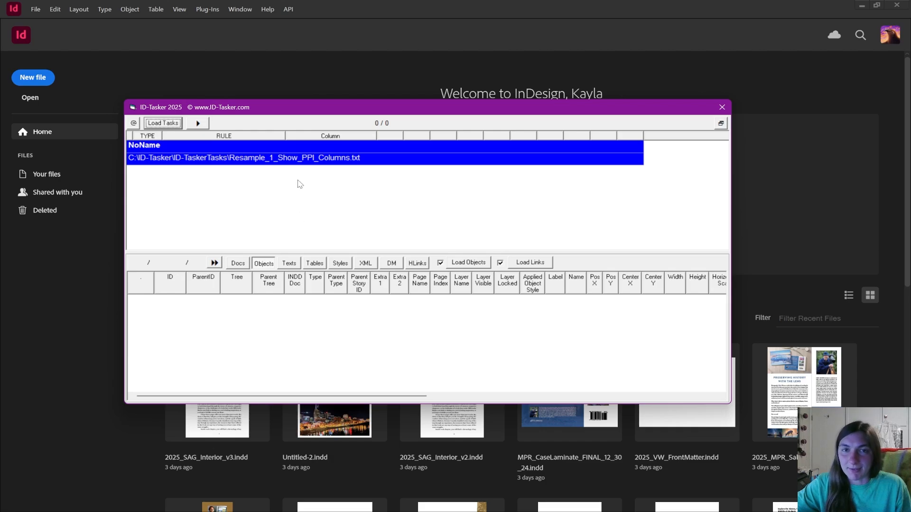
Expand the loaded Resample_1_Show_PPI_Columns.txt task to show its rules and select the empty rule row
{"action": "double_click", "coordinate": [263, 163]}
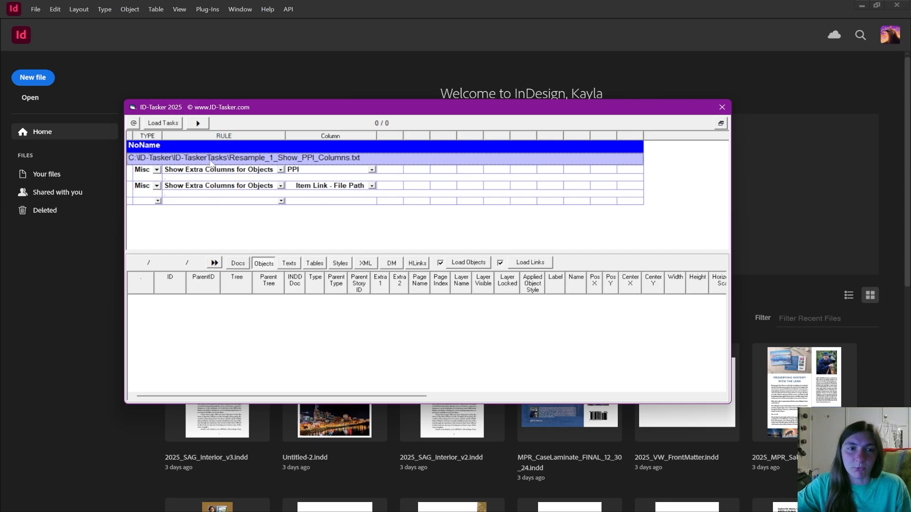
{"action": "left_click", "coordinate": [147, 178]}
{"action": "left_click", "coordinate": [192, 201]}
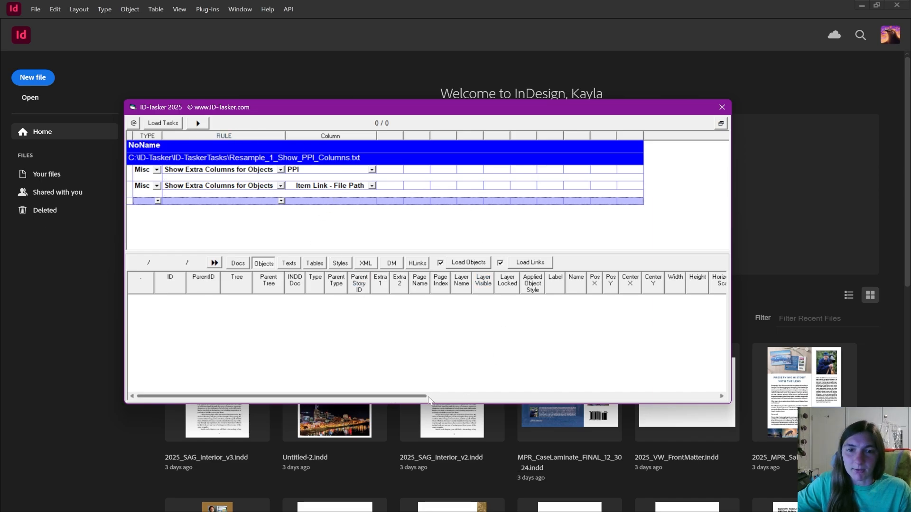
Change the extra column of the first Show Extra Columns for Objects rule from PPI to Ovals and run the task
{"action": "left_click_drag", "start_coordinate": [422, 396], "coordinate": [724, 387]}
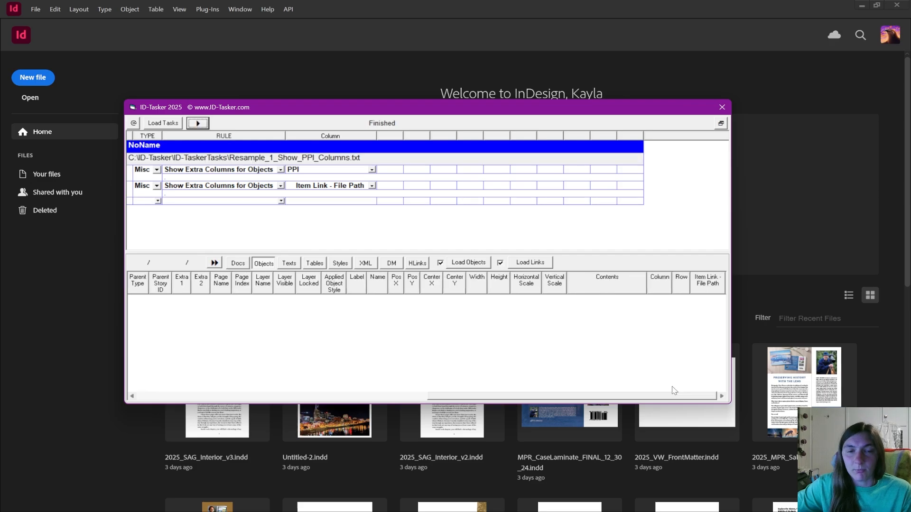
{"action": "left_click", "coordinate": [142, 190]}
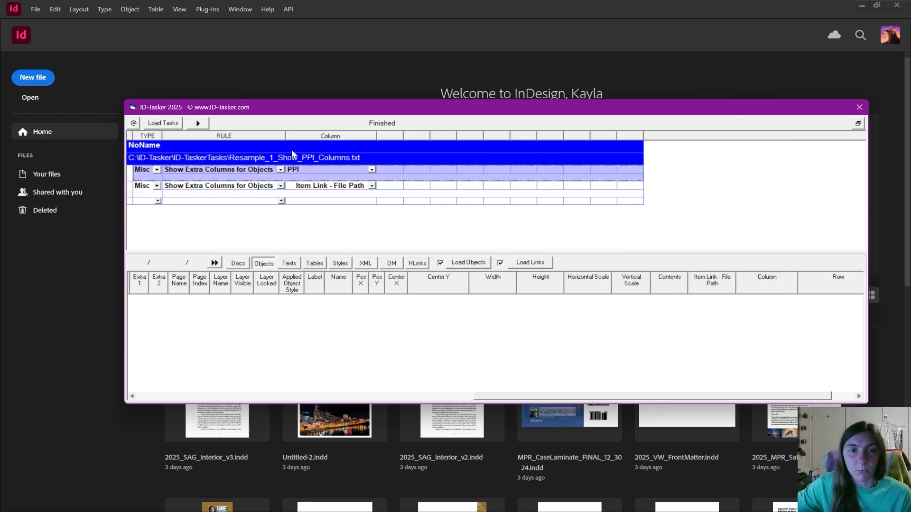
{"action": "left_click", "coordinate": [371, 170]}
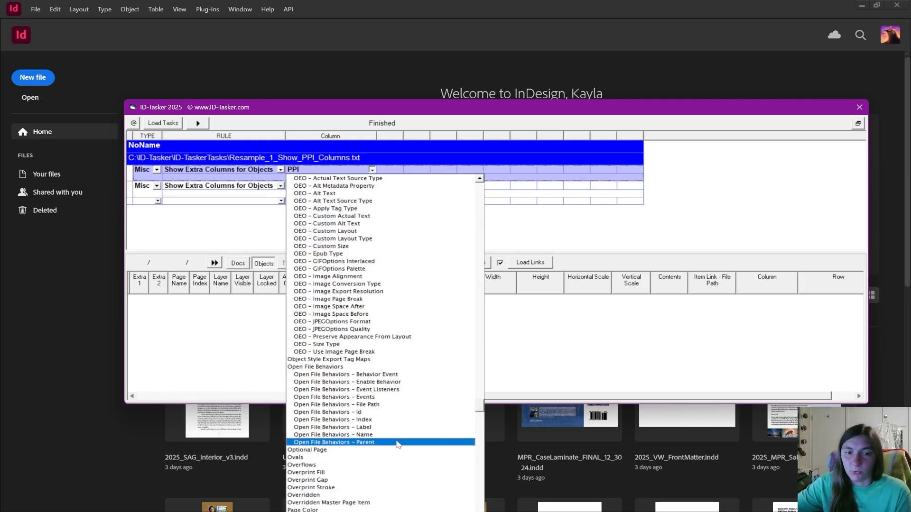
{"action": "left_click", "coordinate": [373, 457]}
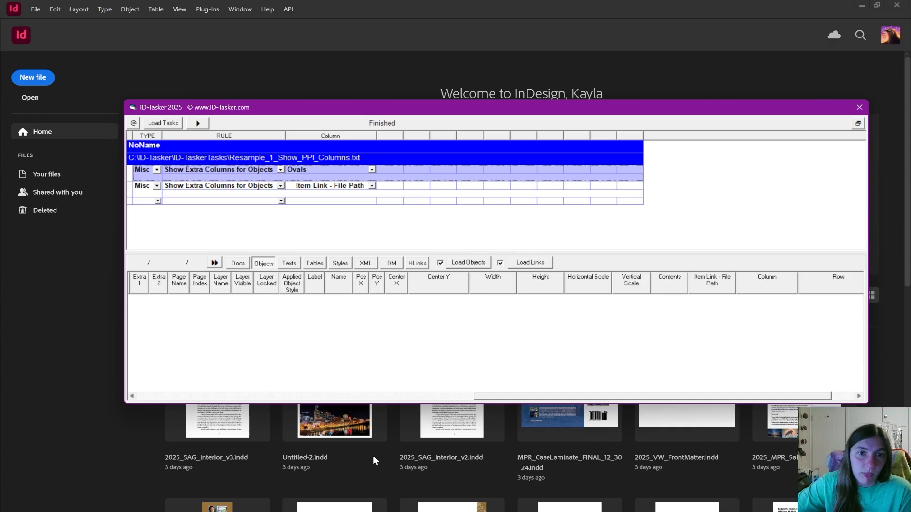
{"action": "left_click", "coordinate": [196, 122]}
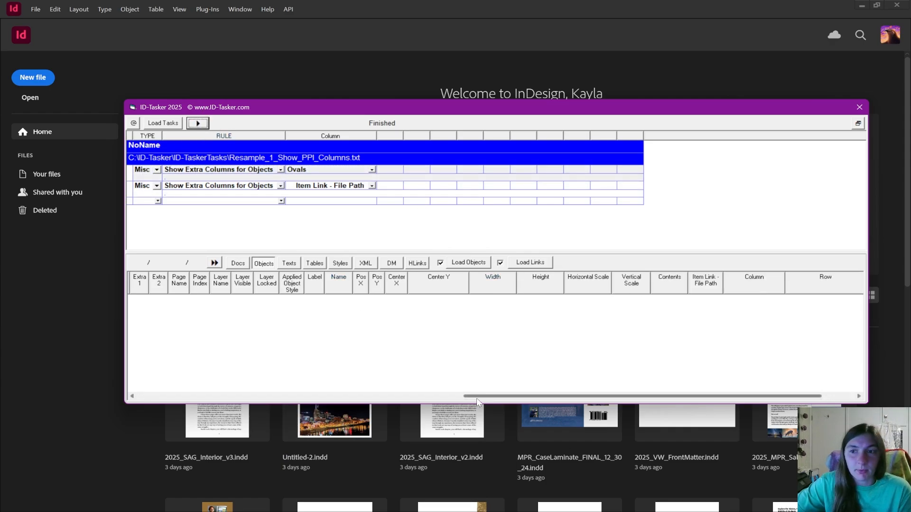
Narrow the Row column and widen the Ovals column in the objects table
{"action": "left_click_drag", "start_coordinate": [478, 401], "coordinate": [511, 402]}
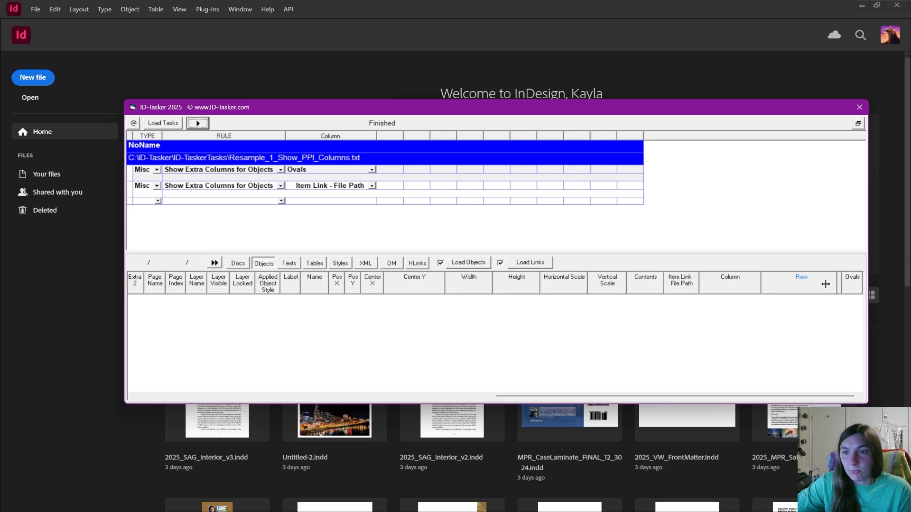
{"action": "left_click_drag", "start_coordinate": [825, 284], "coordinate": [799, 284]}
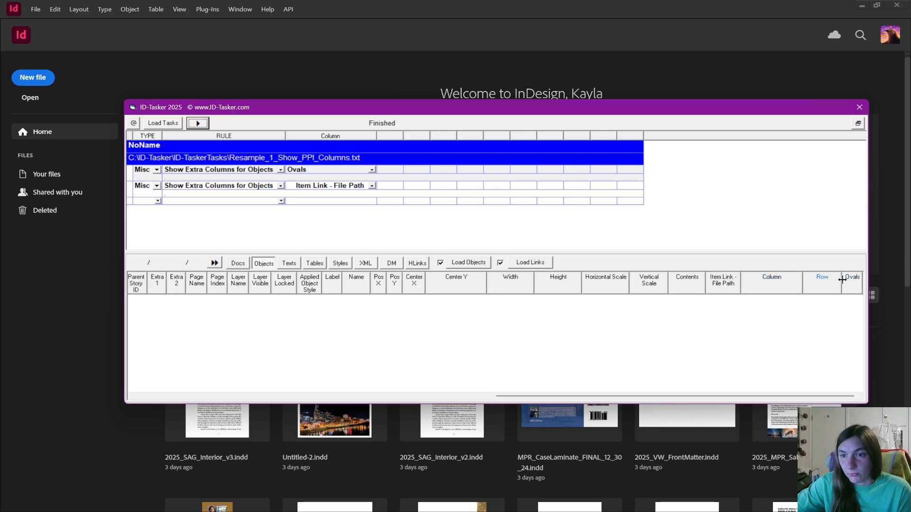
{"action": "left_click_drag", "start_coordinate": [862, 283], "coordinate": [877, 284]}
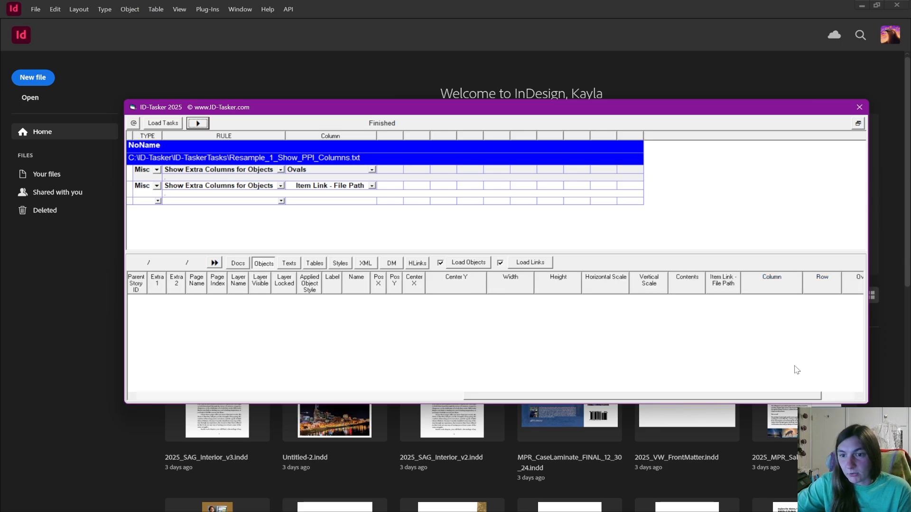
{"action": "left_click_drag", "start_coordinate": [783, 397], "coordinate": [816, 397]}
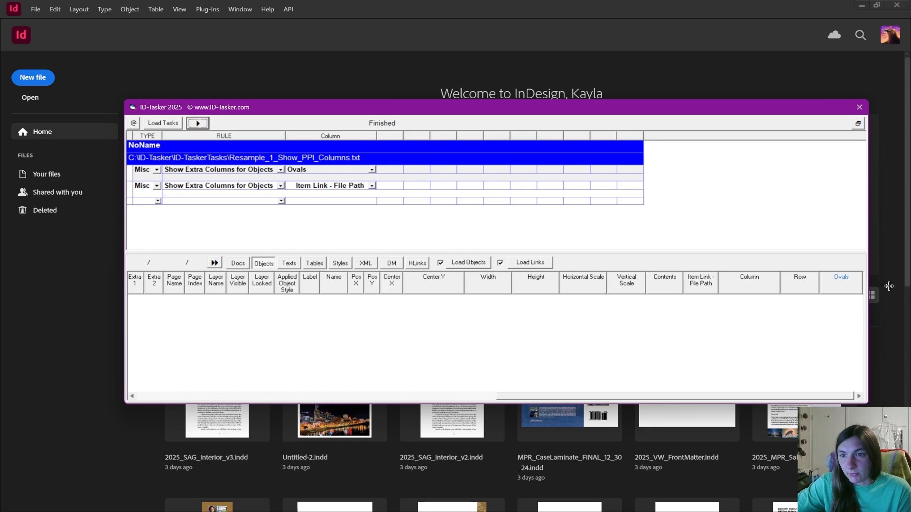
{"action": "left_click_drag", "start_coordinate": [889, 286], "coordinate": [895, 286]}
{"action": "left_click_drag", "start_coordinate": [800, 400], "coordinate": [875, 407]}
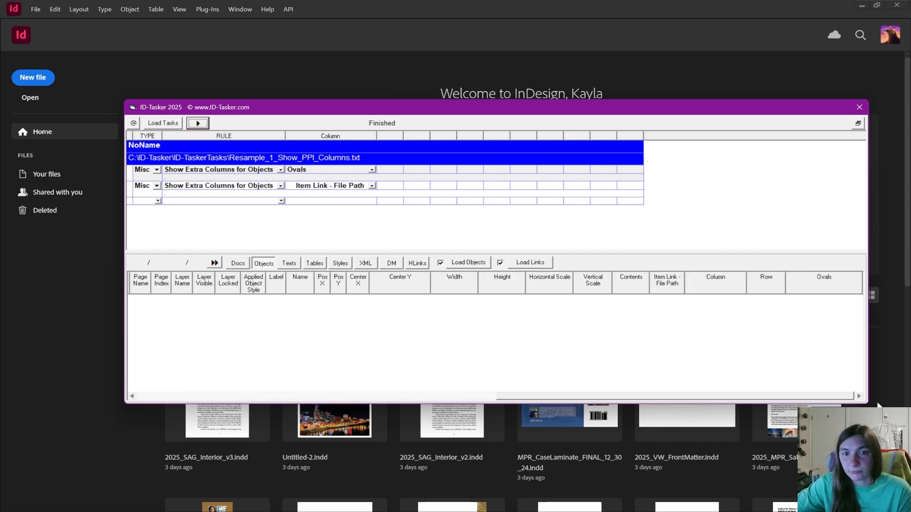
{"action": "left_click_drag", "start_coordinate": [797, 396], "coordinate": [399, 357]}
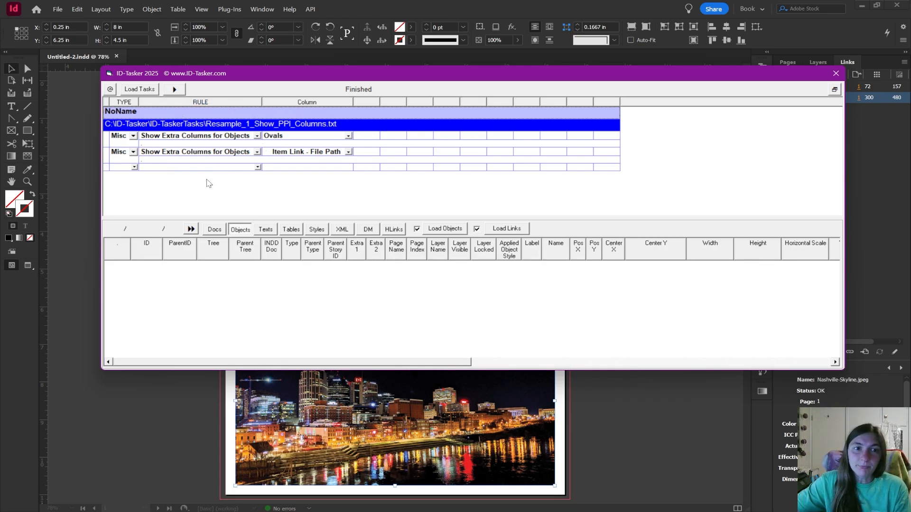
Clear everything from the task list and load TIFF-CMYK-Resample.txt from the ID-TaskerTasks folder
{"action": "right_click", "coordinate": [207, 162]}
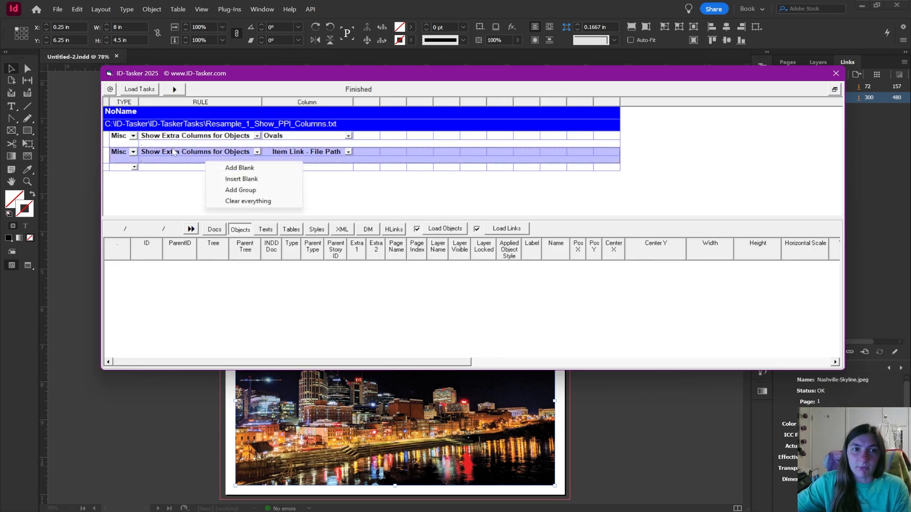
{"action": "left_click", "coordinate": [238, 201]}
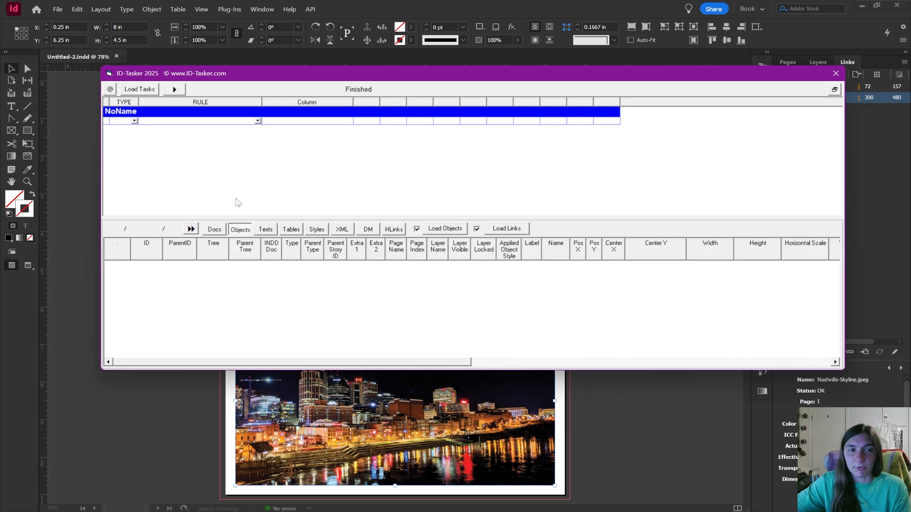
{"action": "left_click", "coordinate": [145, 93]}
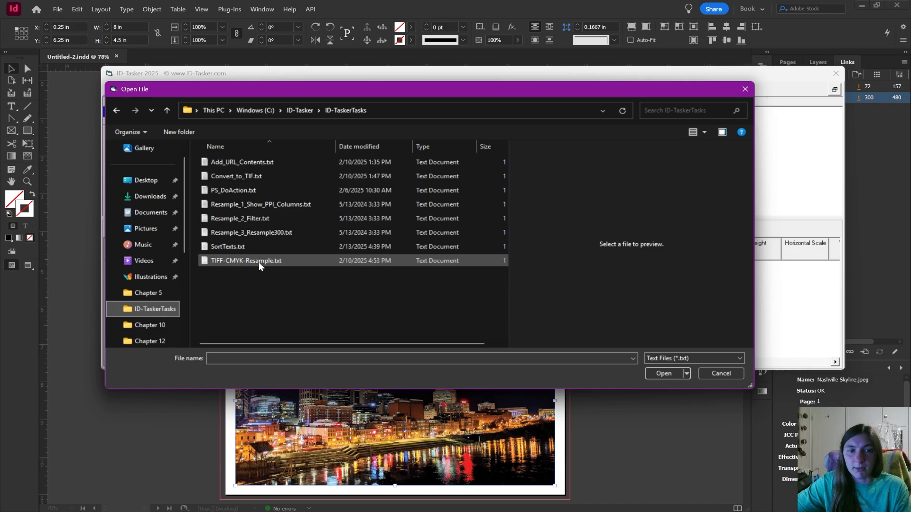
{"action": "double_click", "coordinate": [247, 262]}
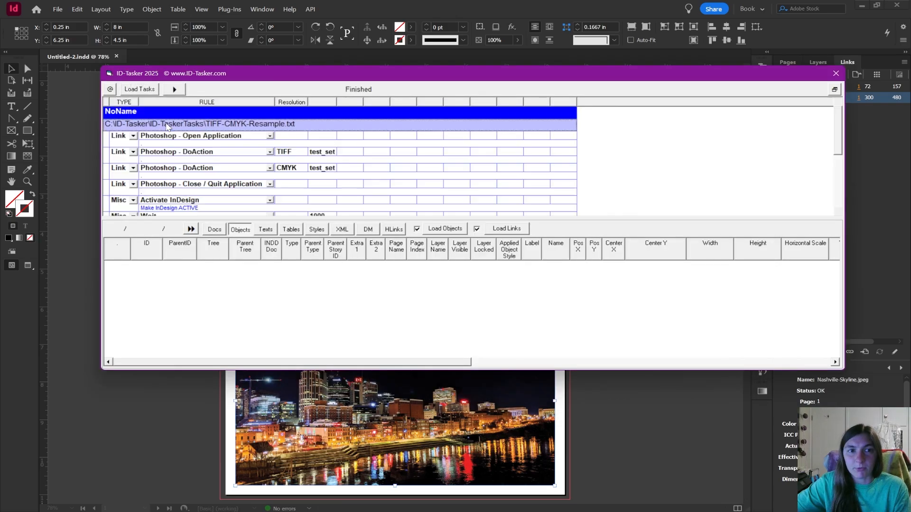
Enlarge the ID-Tasker window to fit the whole task and examine its rules from Photoshop - DoAction through Photoshop - Resample Linked File
{"action": "scroll", "coordinate": [383, 163], "scroll_direction": "up", "scroll_amount": 3}
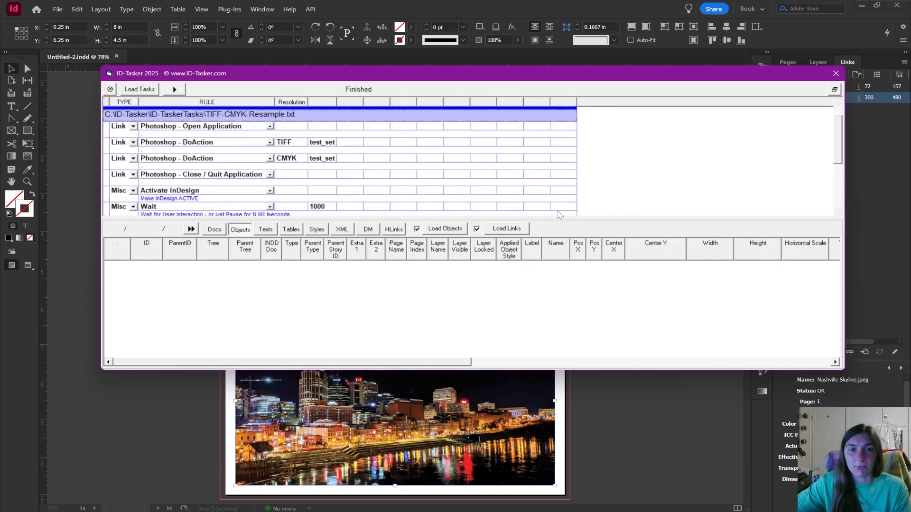
{"action": "double_click", "coordinate": [601, 369]}
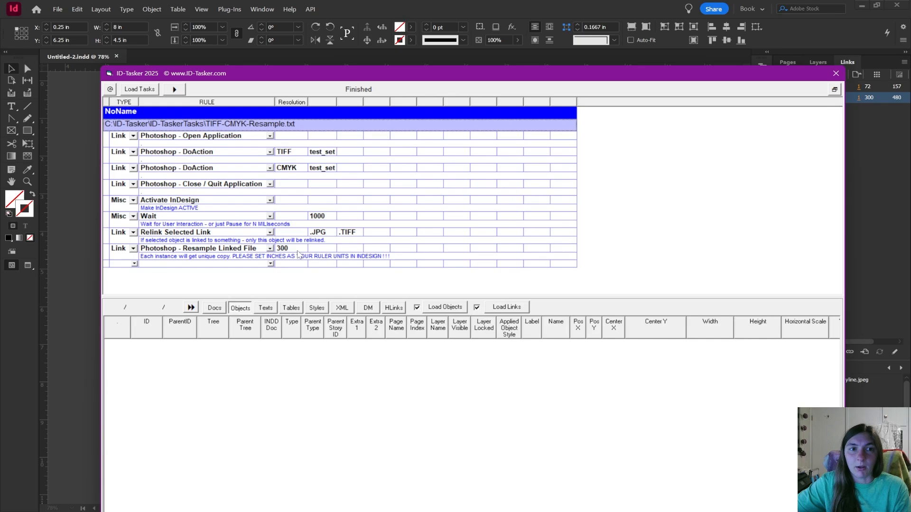
{"action": "left_click", "coordinate": [200, 153]}
{"action": "left_click", "coordinate": [205, 170]}
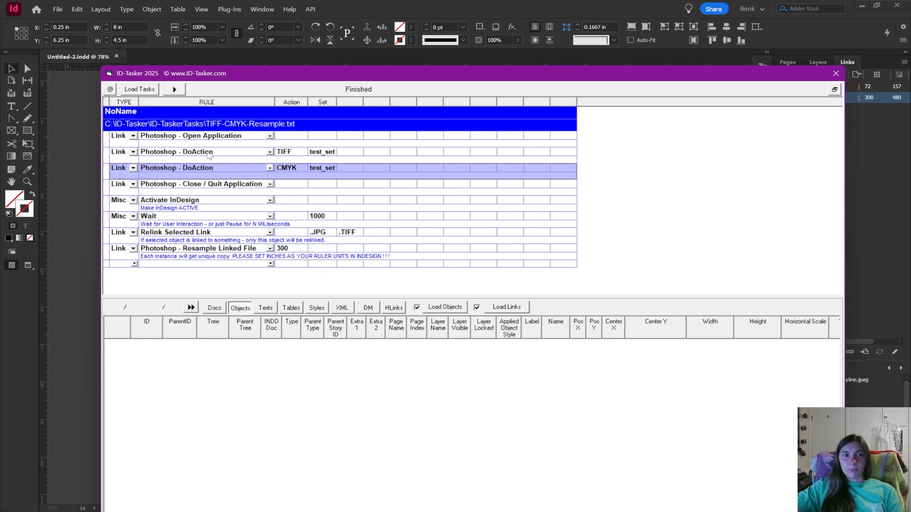
{"action": "left_click", "coordinate": [217, 189]}
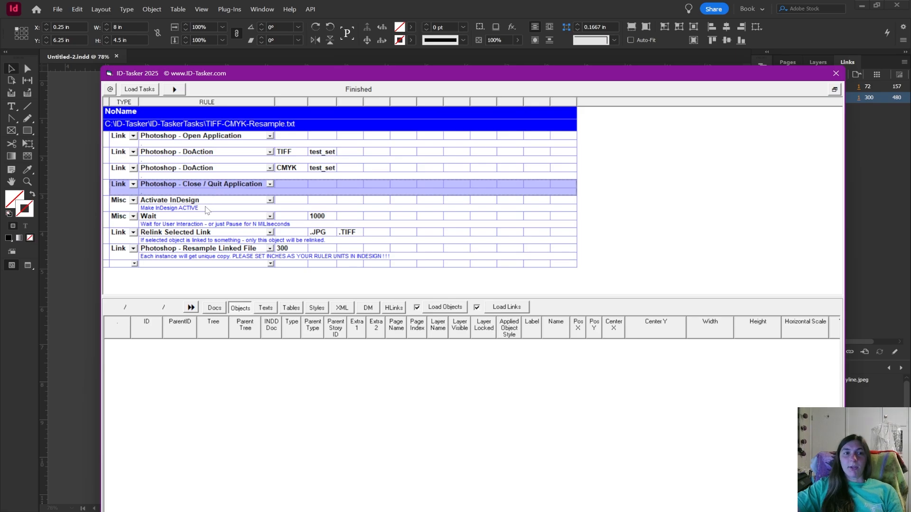
{"action": "left_click", "coordinate": [205, 209]}
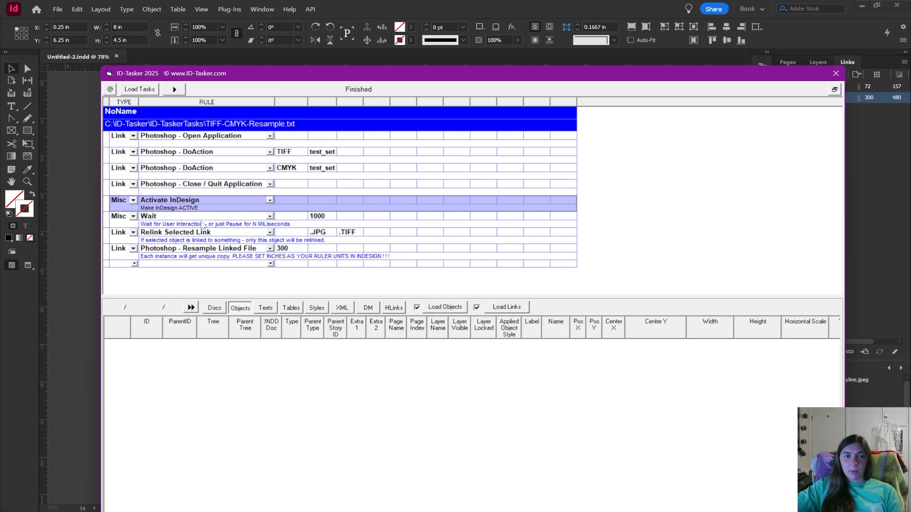
{"action": "left_click", "coordinate": [201, 222]}
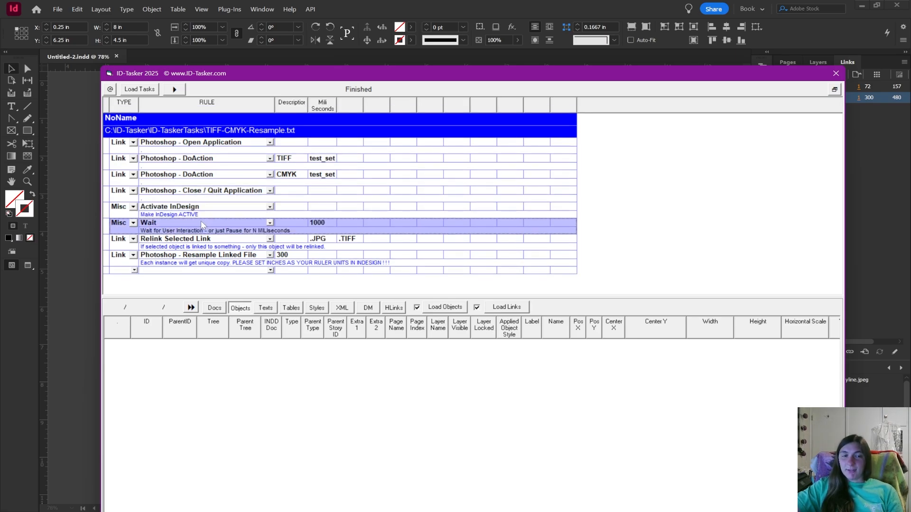
{"action": "left_click", "coordinate": [218, 244]}
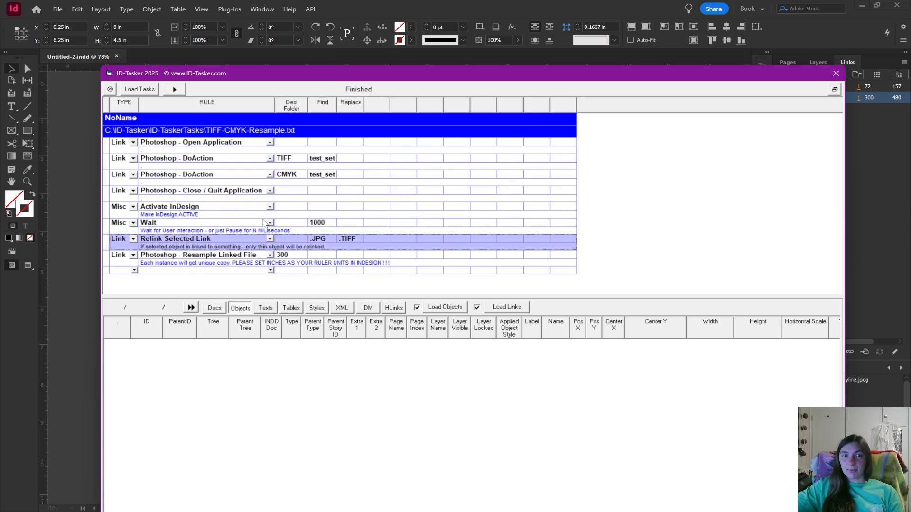
{"action": "left_click", "coordinate": [243, 263]}
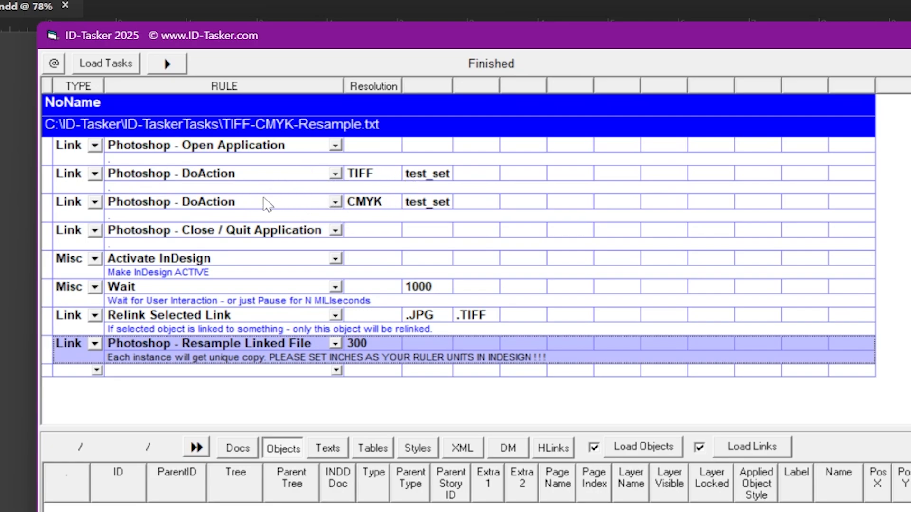
Remove the Photoshop - DoAction rule for the CMYK action by choosing the blank rule, and select the TIFF-CMYK-Resample.txt task row
{"action": "left_click", "coordinate": [223, 203]}
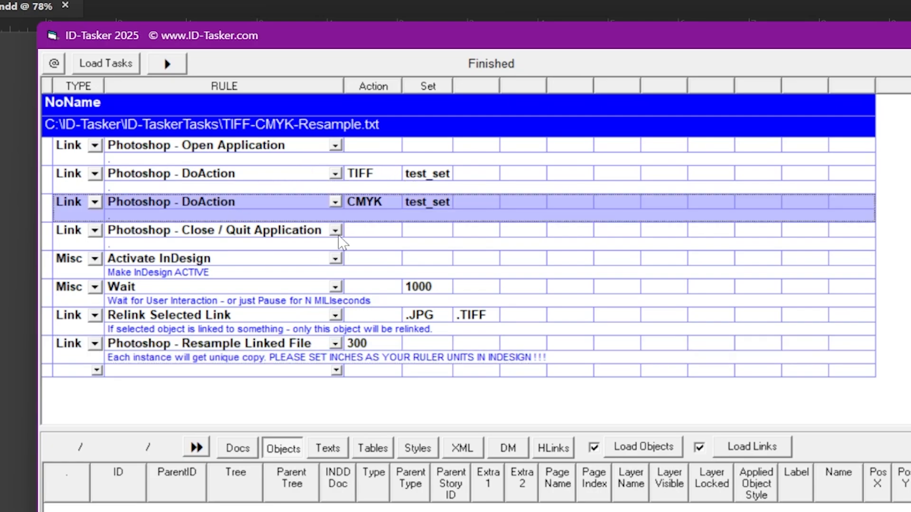
{"action": "right_click", "coordinate": [260, 199]}
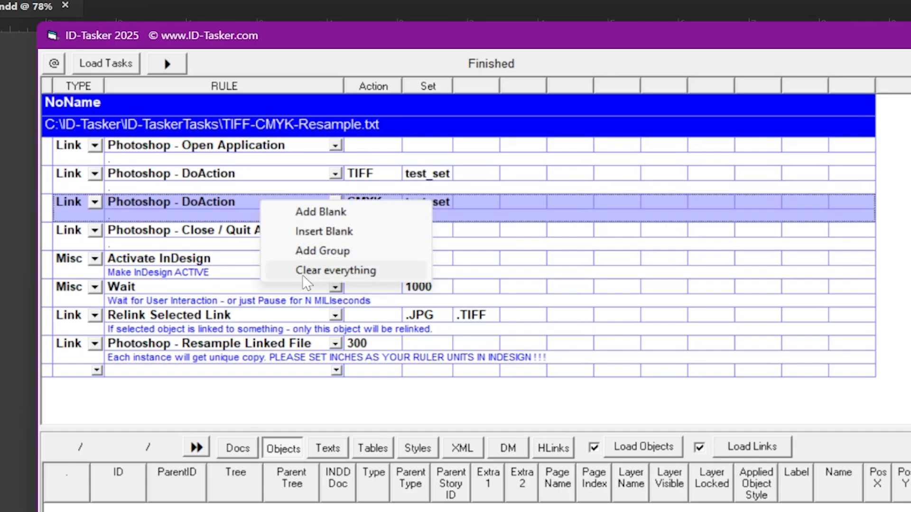
{"action": "left_click", "coordinate": [192, 202]}
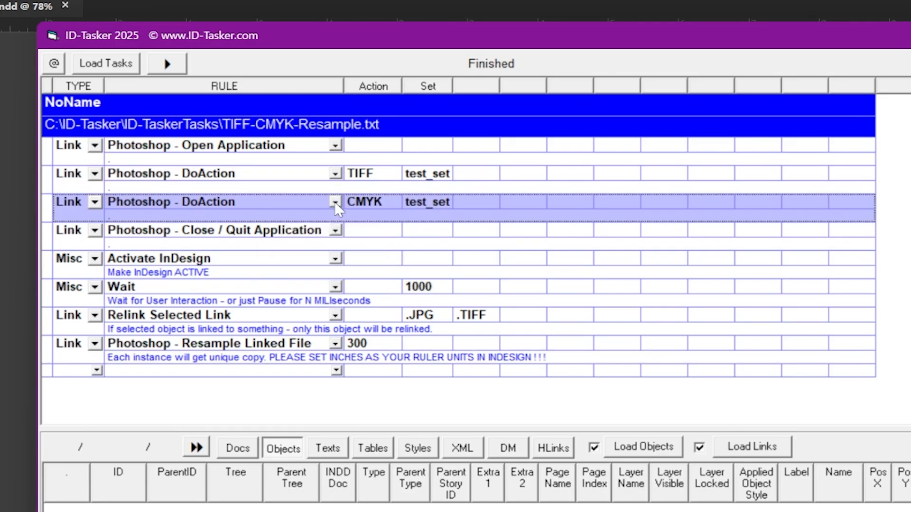
{"action": "left_click", "coordinate": [335, 202]}
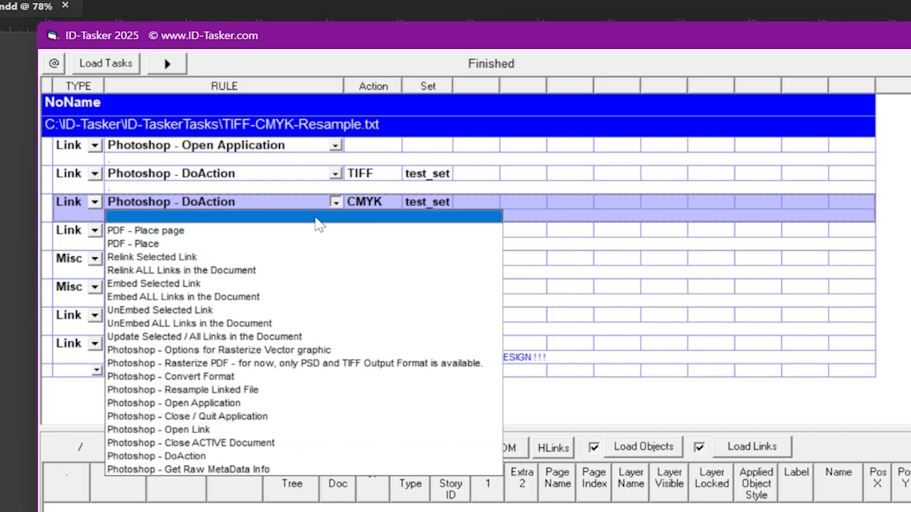
{"action": "left_click", "coordinate": [120, 217]}
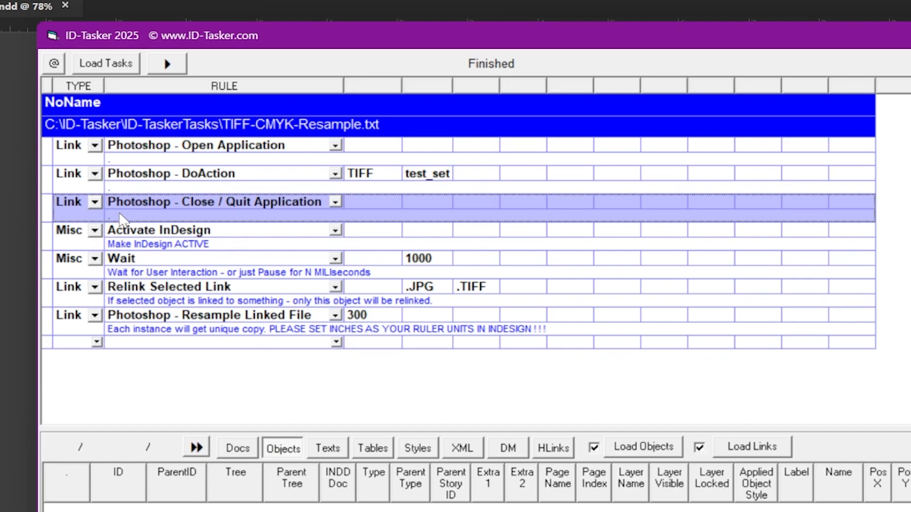
{"action": "left_click", "coordinate": [202, 126]}
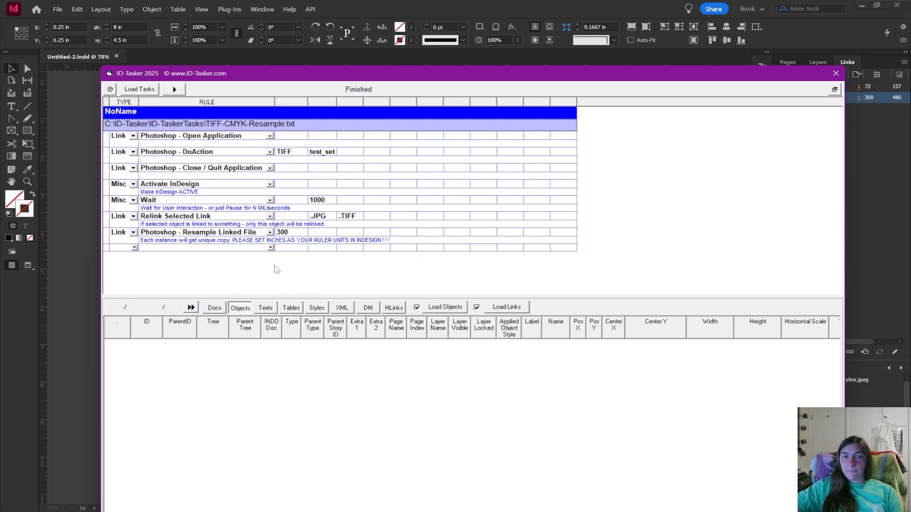
Move the ID-Tasker window off the page, select the lizard and skyline images together, and leave nothing selected in the document
{"action": "left_click_drag", "start_coordinate": [315, 74], "coordinate": [296, 495]}
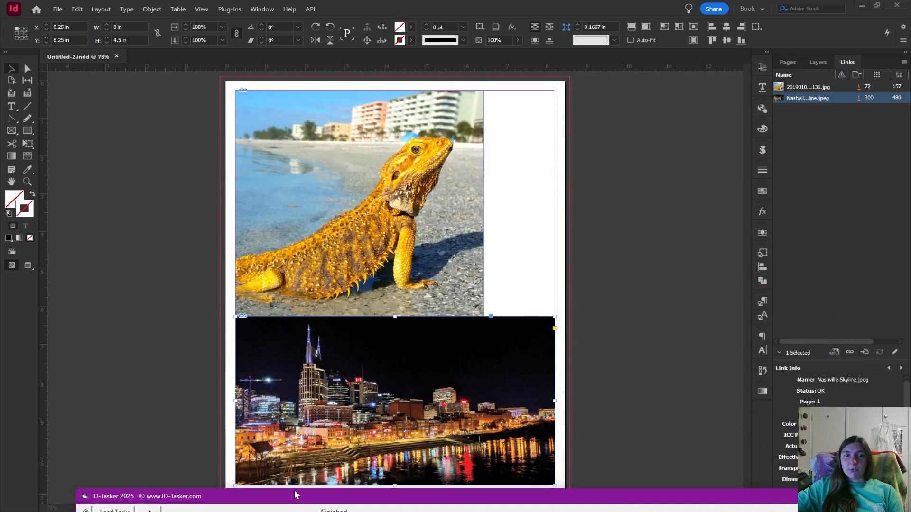
{"action": "left_click", "coordinate": [359, 207]}
{"action": "left_click", "coordinate": [317, 363]}
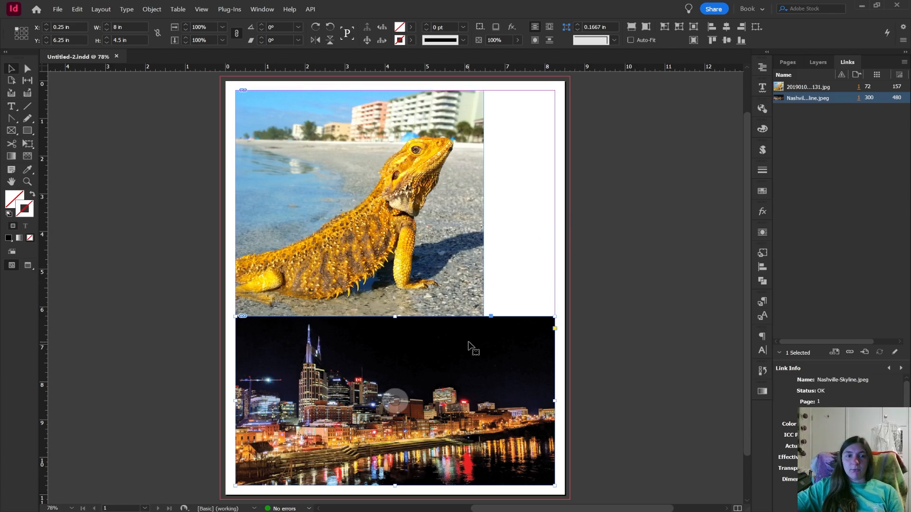
{"action": "left_click", "coordinate": [410, 221]}
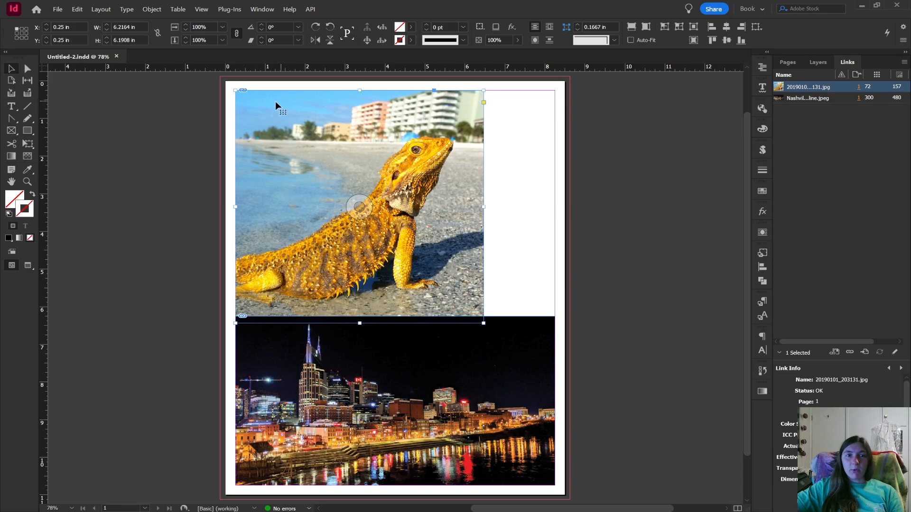
{"action": "left_click", "coordinate": [325, 370], "text": "shift"}
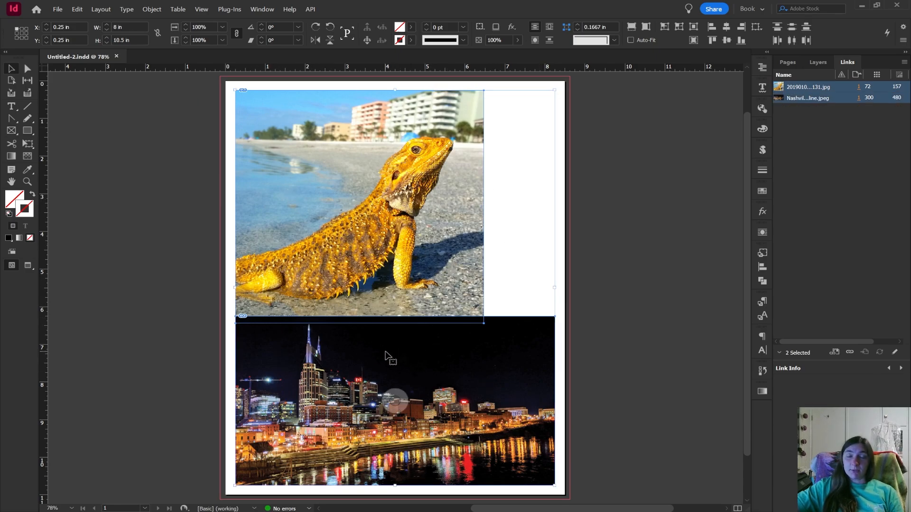
{"action": "left_click", "coordinate": [625, 272]}
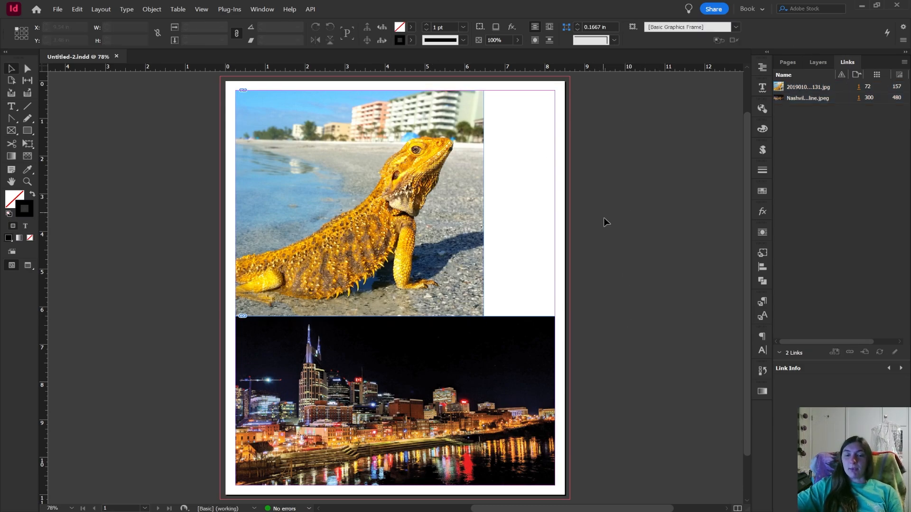
Switch to ID-Tasker, turn off the active-document-only option for Load Links, and load the objects from the active document
{"action": "key", "text": "alt+Tab"}
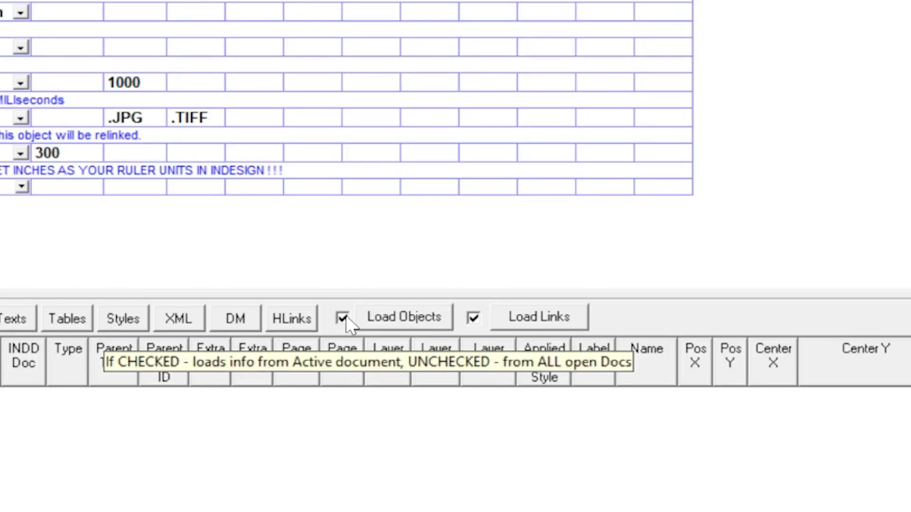
{"action": "left_click", "coordinate": [474, 318]}
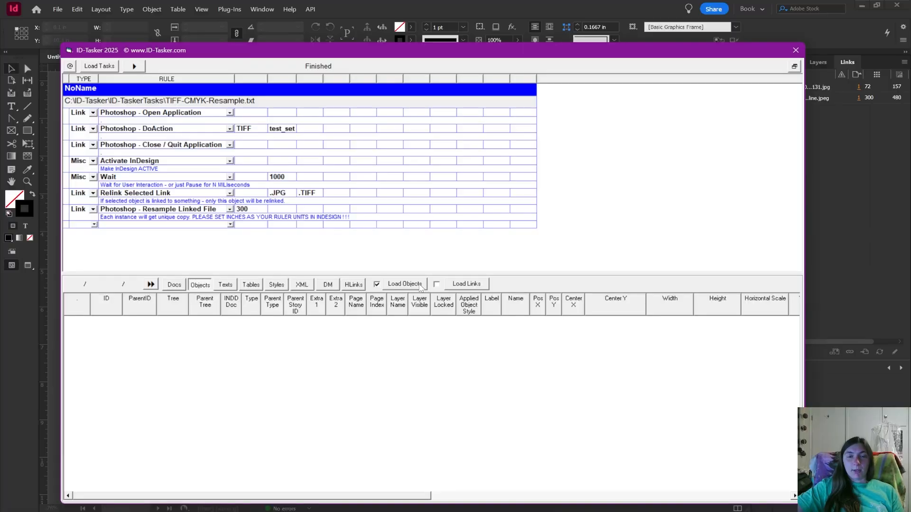
{"action": "left_click", "coordinate": [400, 313]}
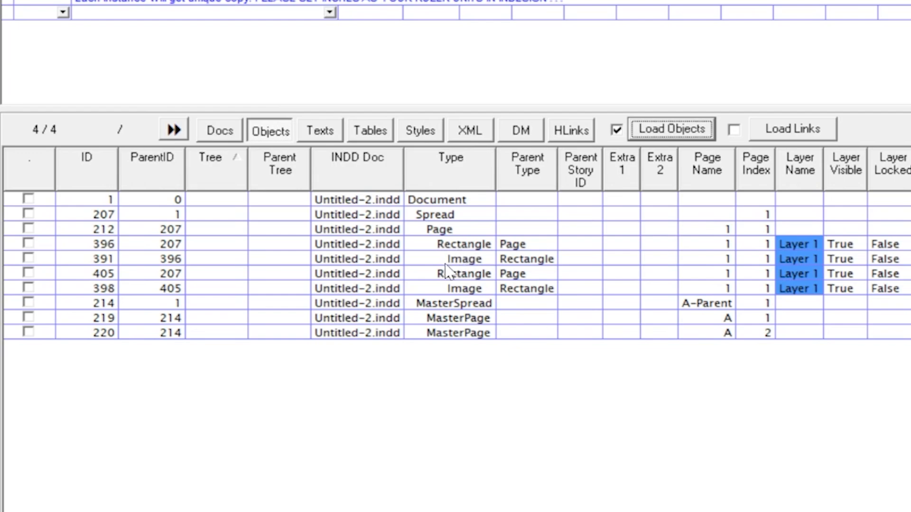
Filter the loaded objects by Type, clearing all types with None and showing only Image
{"action": "left_click", "coordinate": [470, 265]}
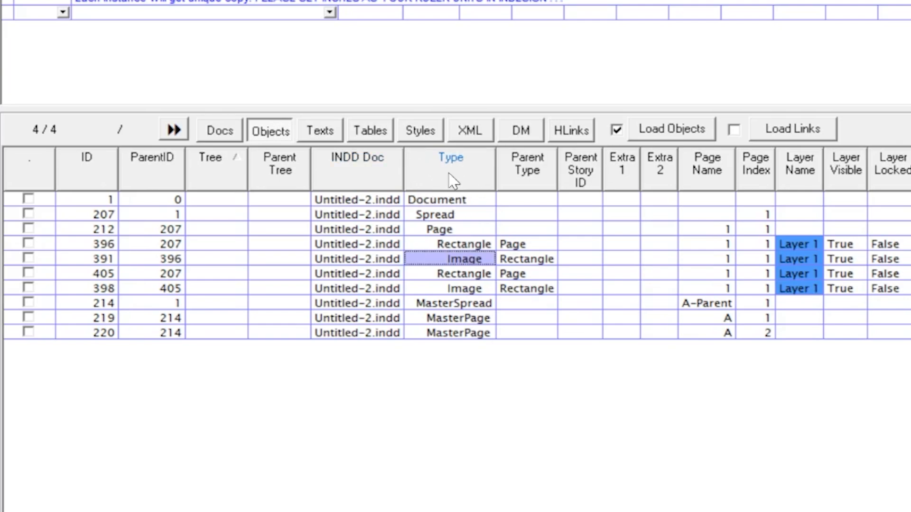
{"action": "left_click", "coordinate": [467, 182]}
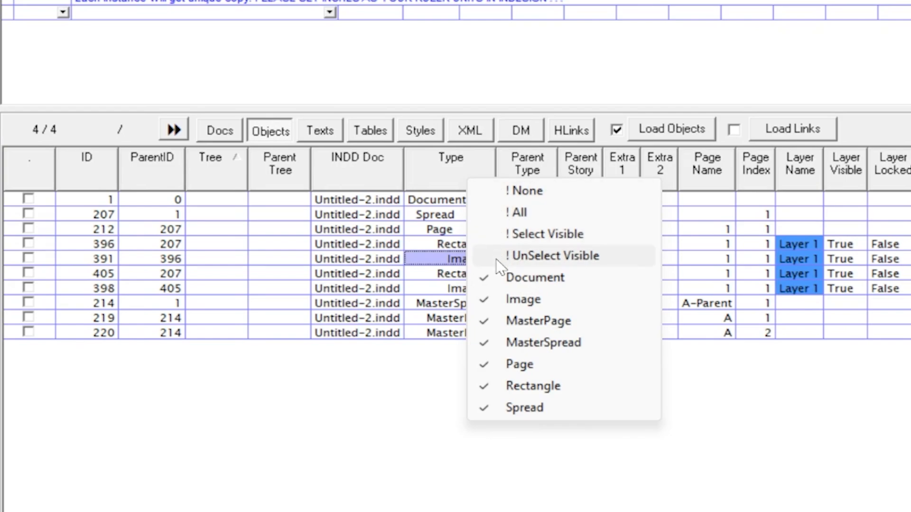
{"action": "left_click", "coordinate": [551, 190]}
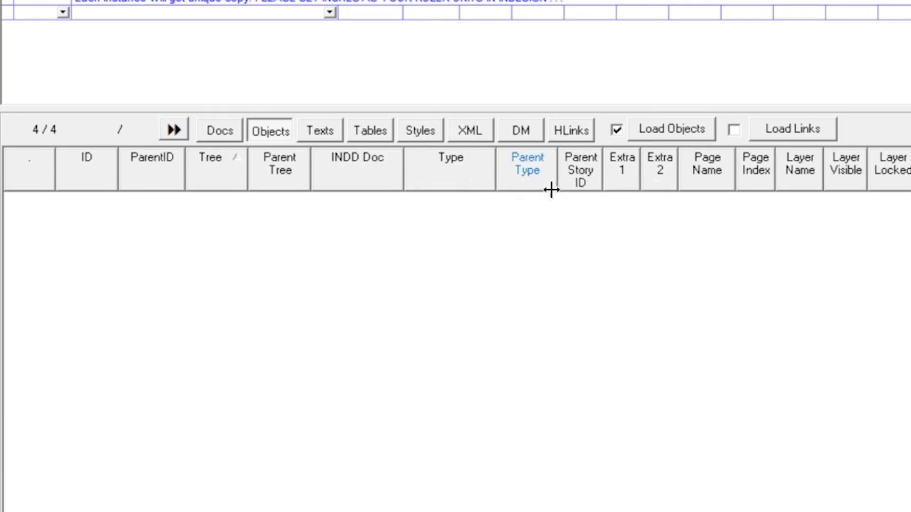
{"action": "left_click", "coordinate": [473, 173]}
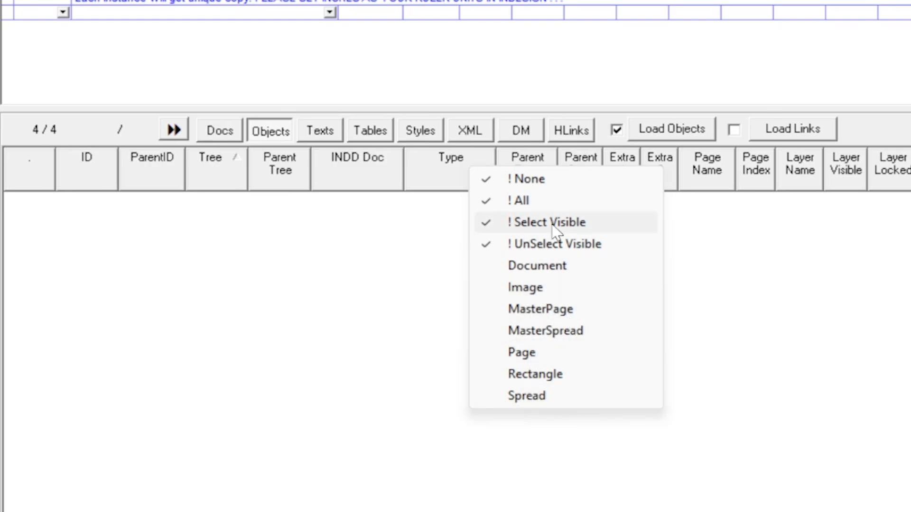
{"action": "left_click", "coordinate": [548, 288]}
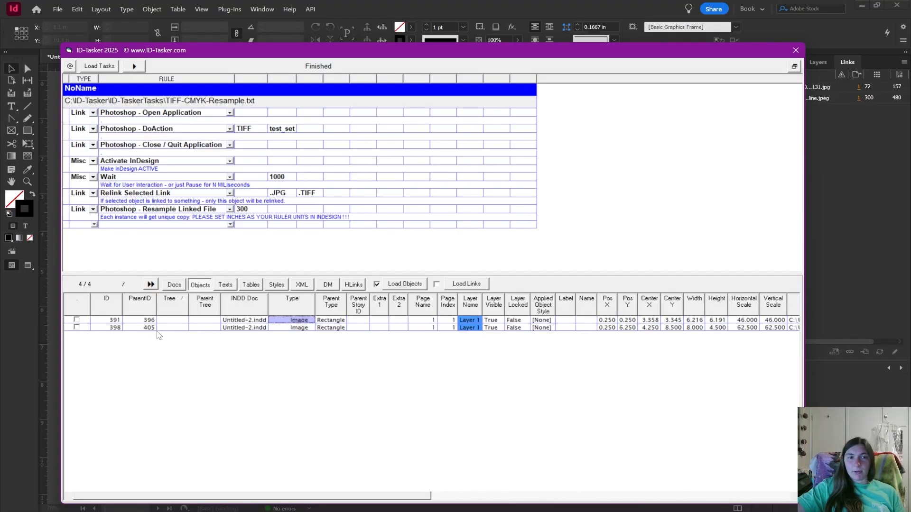
Try ticking the image rows individually and with Select Visible, and untick them with UnSelect Visible
{"action": "left_click", "coordinate": [77, 320]}
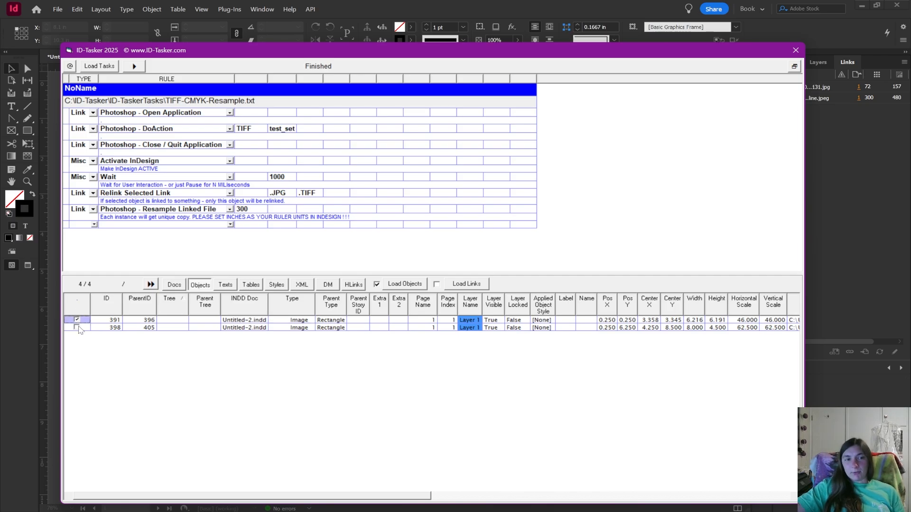
{"action": "left_click", "coordinate": [78, 328]}
{"action": "left_click", "coordinate": [77, 321]}
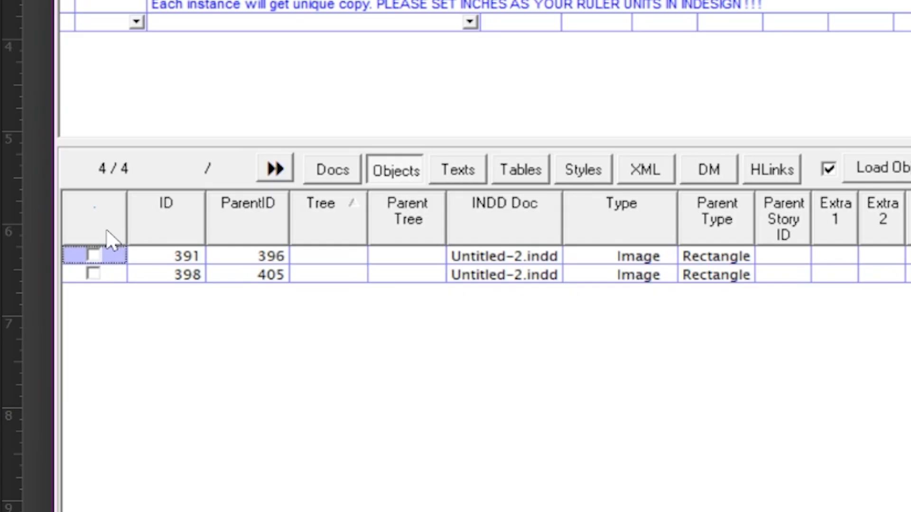
{"action": "right_click", "coordinate": [82, 310]}
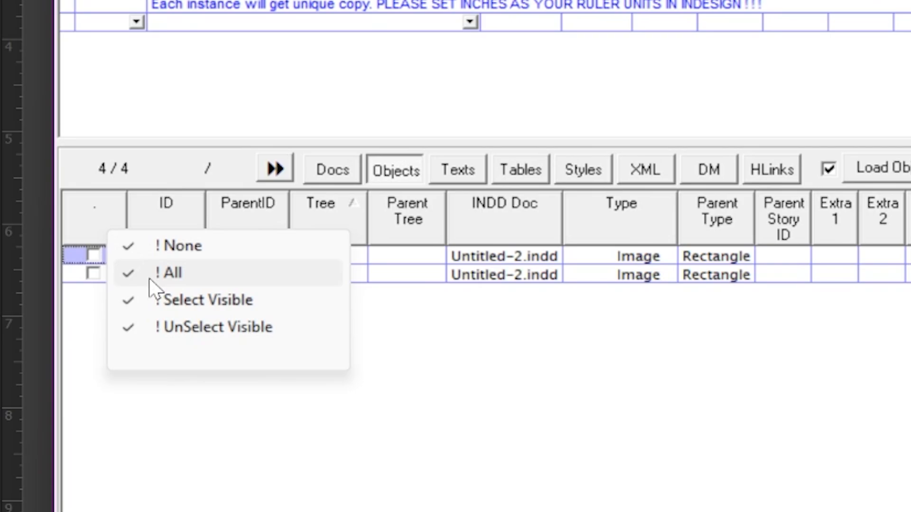
{"action": "left_click", "coordinate": [175, 301]}
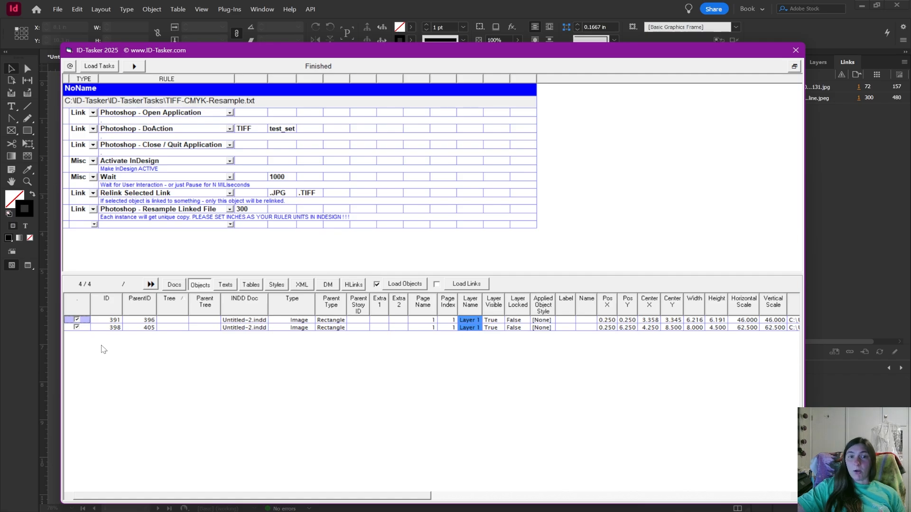
{"action": "right_click", "coordinate": [67, 320]}
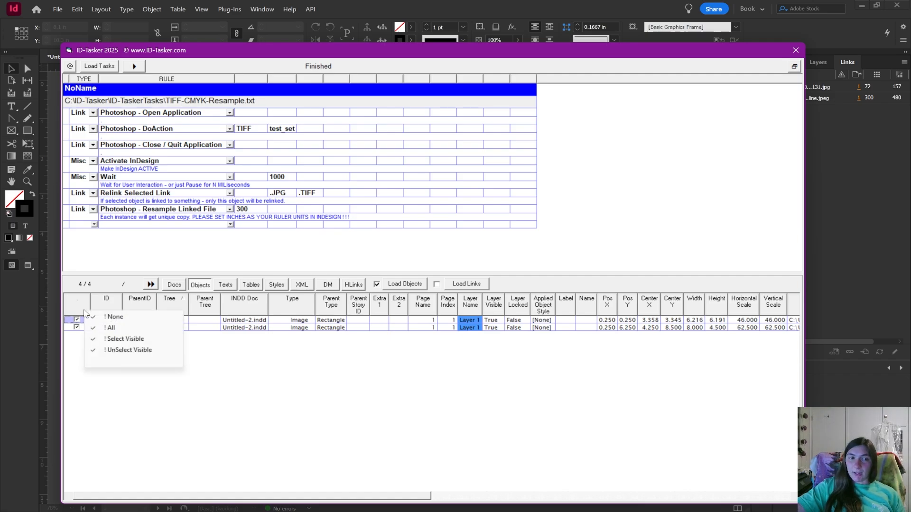
{"action": "left_click", "coordinate": [112, 351]}
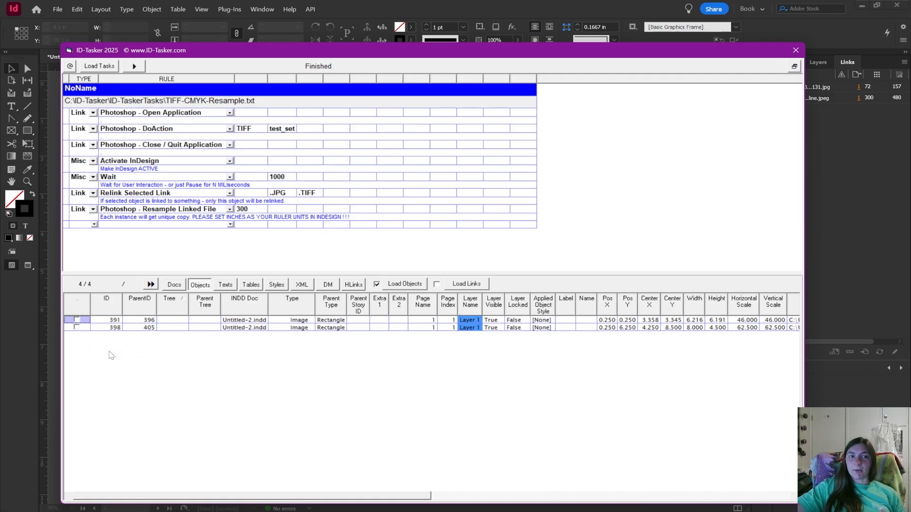
Tick both image rows at once with the tick column's selection options and examine the remaining object columns
{"action": "right_click", "coordinate": [75, 320]}
{"action": "left_click", "coordinate": [119, 332]}
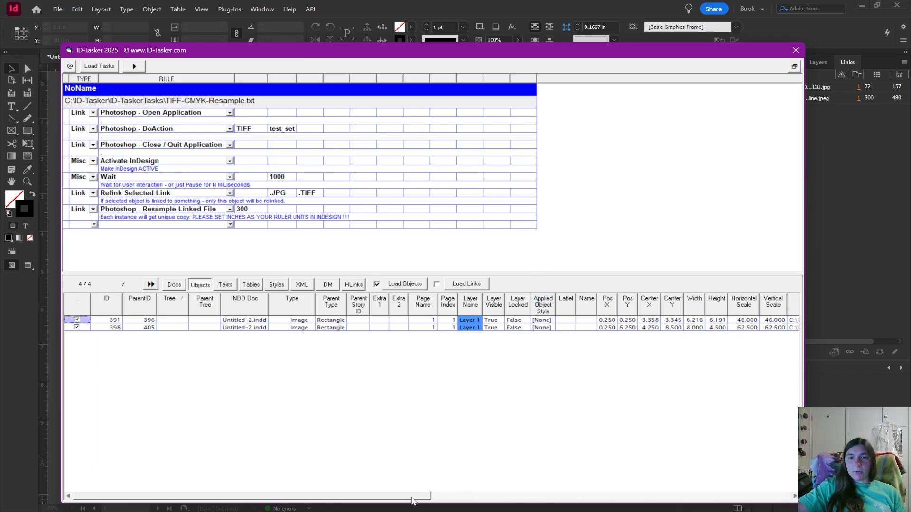
{"action": "left_click_drag", "start_coordinate": [415, 496], "coordinate": [792, 479]}
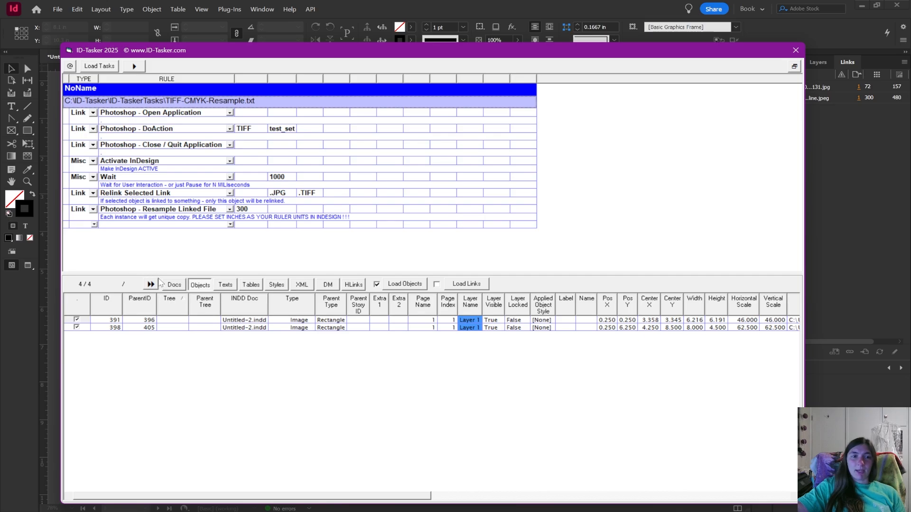
Untick both image rows and tick each of them again individually
{"action": "left_click", "coordinate": [77, 327]}
{"action": "left_click", "coordinate": [84, 321]}
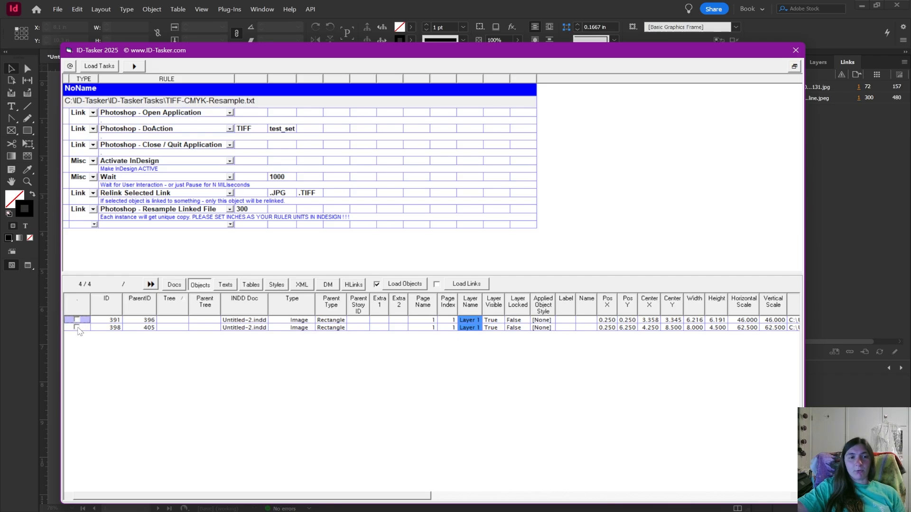
{"action": "left_click", "coordinate": [77, 328]}
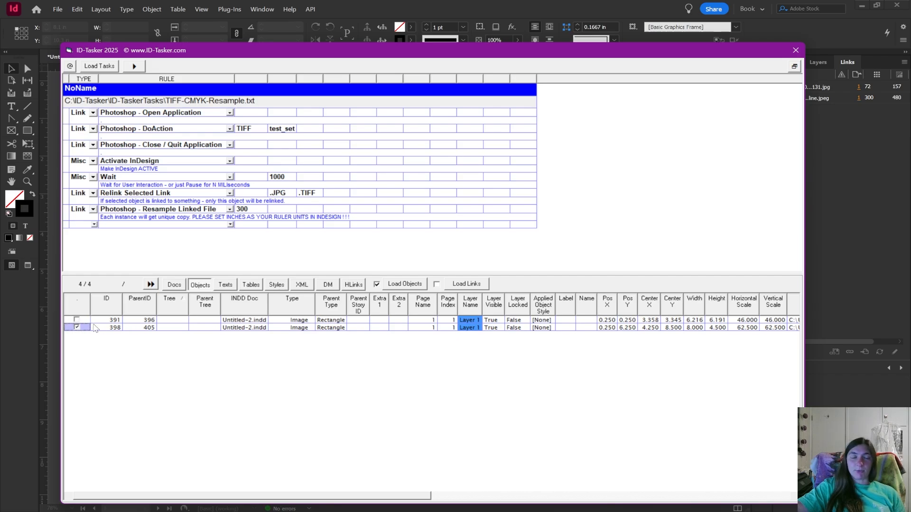
{"action": "left_click", "coordinate": [77, 320]}
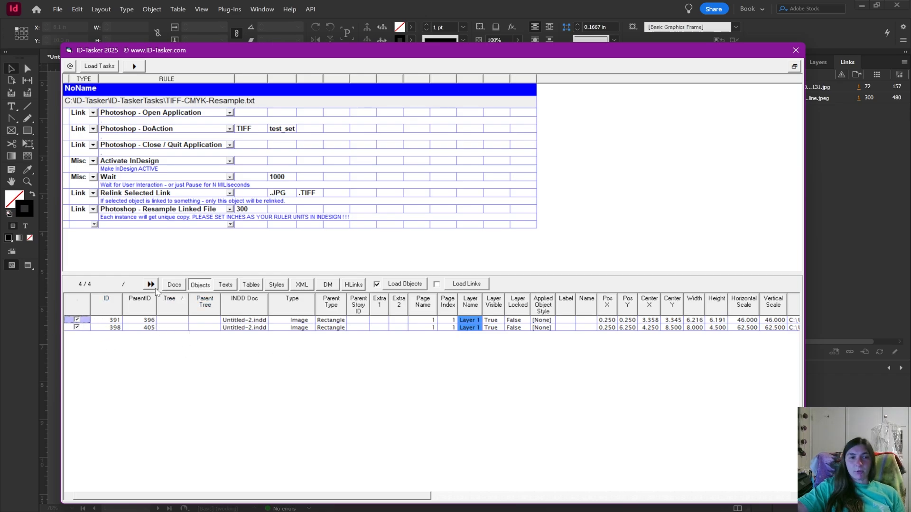
Select the TIFF-CMYK-Resample.txt task and run it on the ticked images in forward order
{"action": "left_click", "coordinate": [161, 102]}
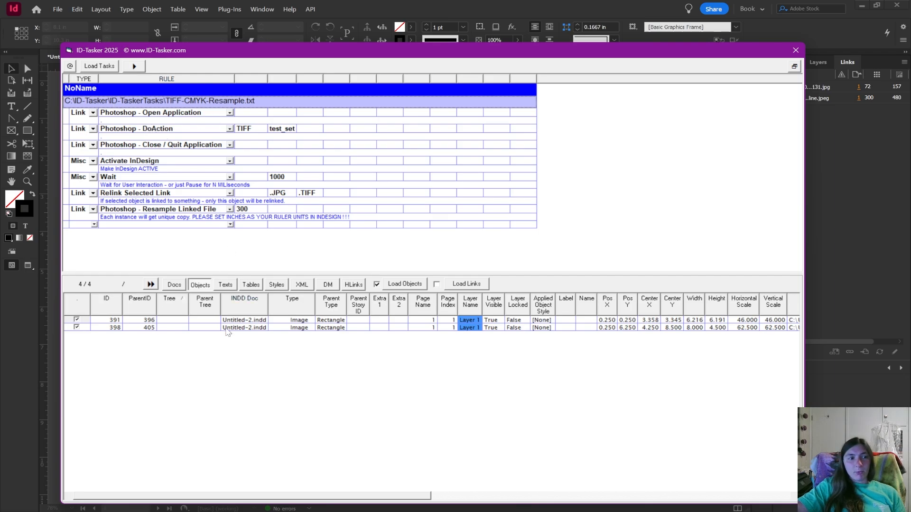
{"action": "left_click", "coordinate": [152, 284]}
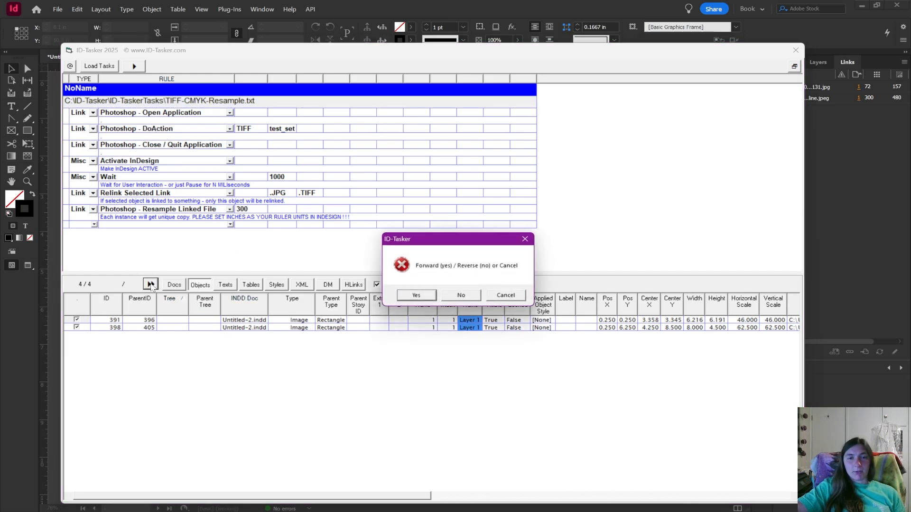
{"action": "left_click_drag", "start_coordinate": [439, 246], "coordinate": [373, 251]}
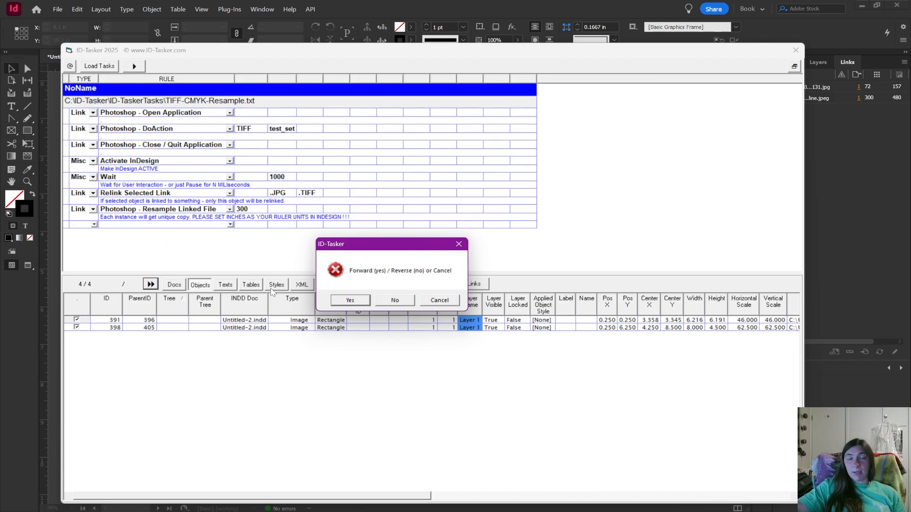
{"action": "left_click", "coordinate": [357, 303]}
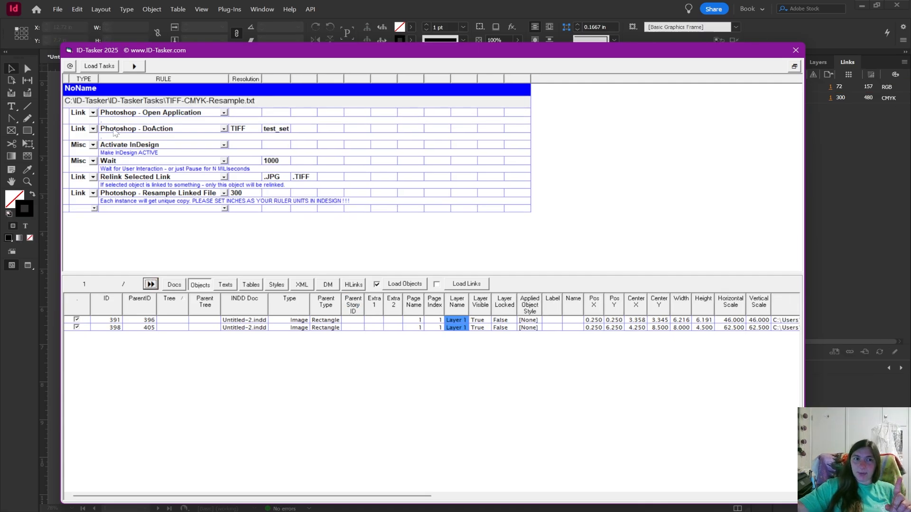
Insert a blank rule above Photoshop - DoAction, directly after Photoshop - Open Application
{"action": "left_click", "coordinate": [114, 132]}
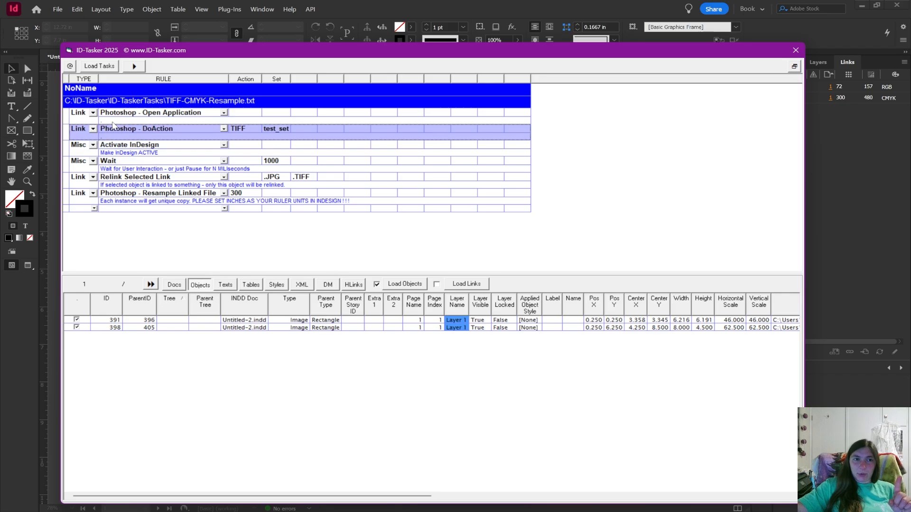
{"action": "left_click", "coordinate": [150, 115]}
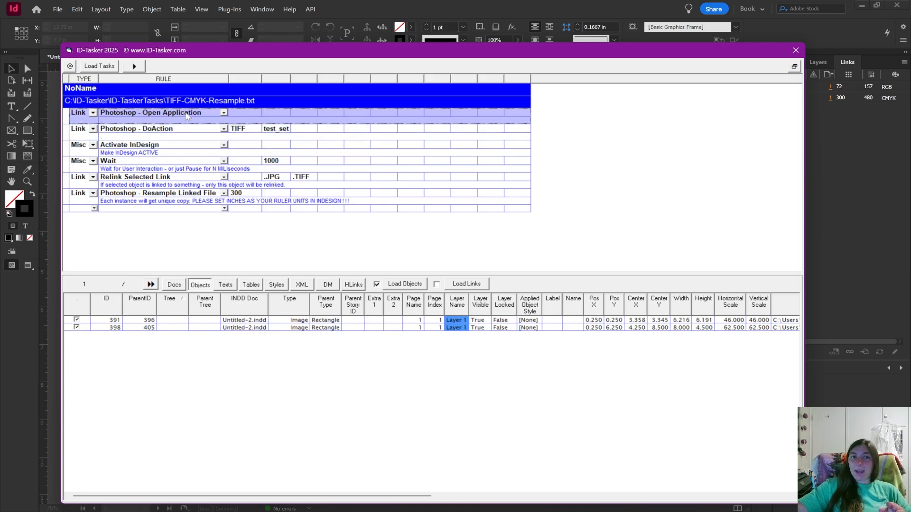
{"action": "left_click", "coordinate": [144, 135]}
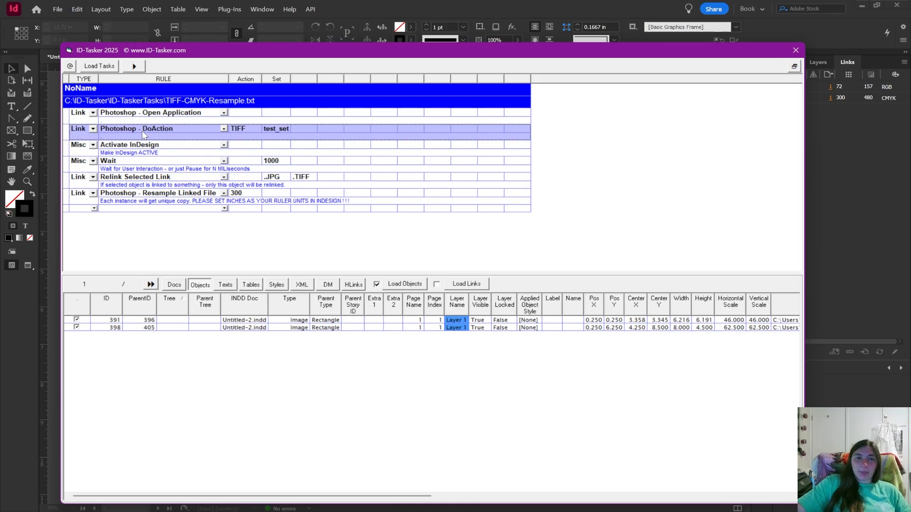
{"action": "right_click", "coordinate": [143, 134]}
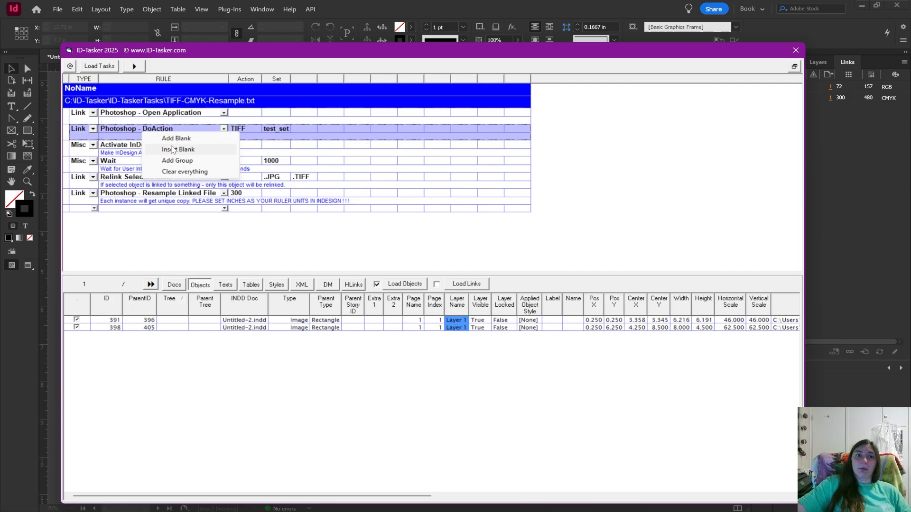
{"action": "left_click", "coordinate": [173, 149]}
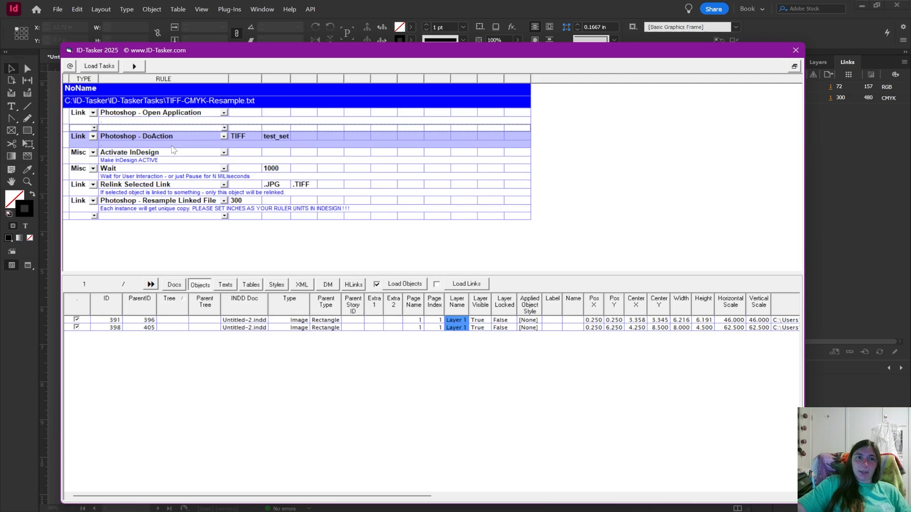
Set the blank rule's type to Link and its rule to Photoshop - Open Link
{"action": "left_click", "coordinate": [94, 128]}
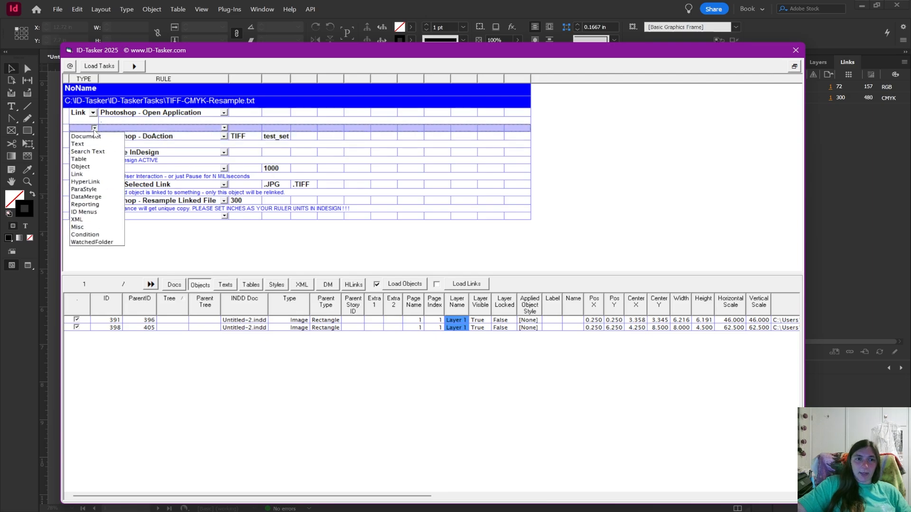
{"action": "left_click", "coordinate": [84, 176]}
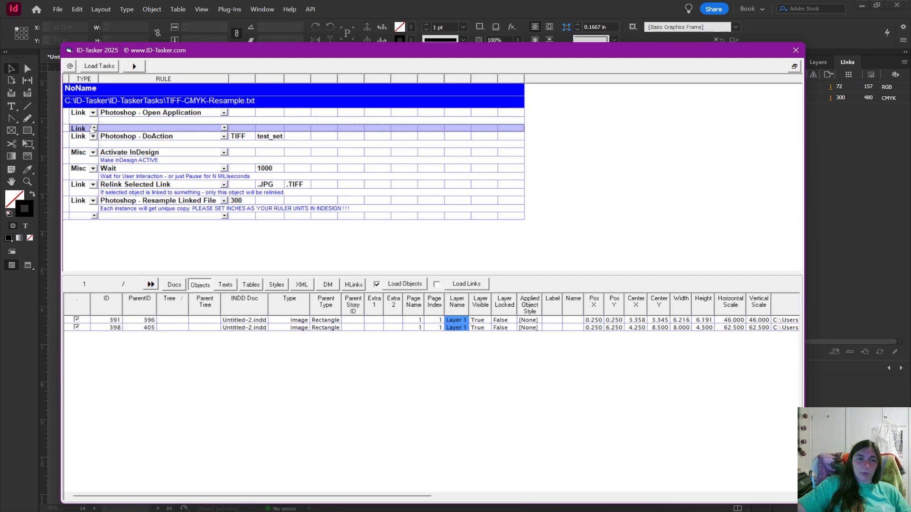
{"action": "left_click", "coordinate": [224, 128]}
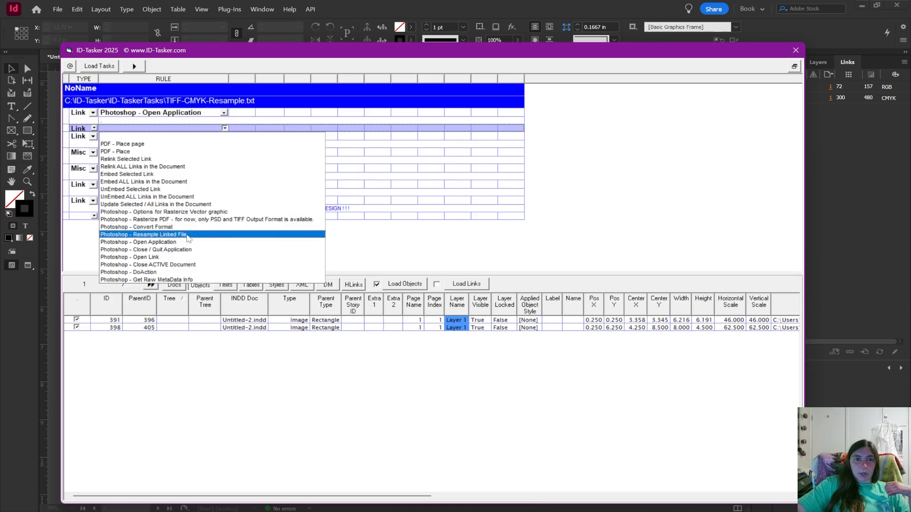
{"action": "left_click", "coordinate": [181, 257]}
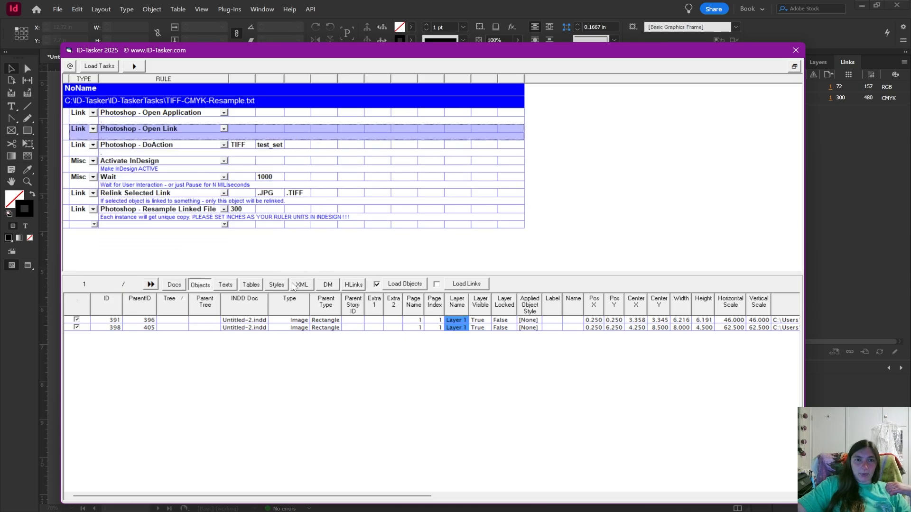
Select the TIFF-CMYK-Resample.txt task with its Photoshop - Open Link rule and rerun it forward on both ticked images
{"action": "left_click", "coordinate": [176, 101]}
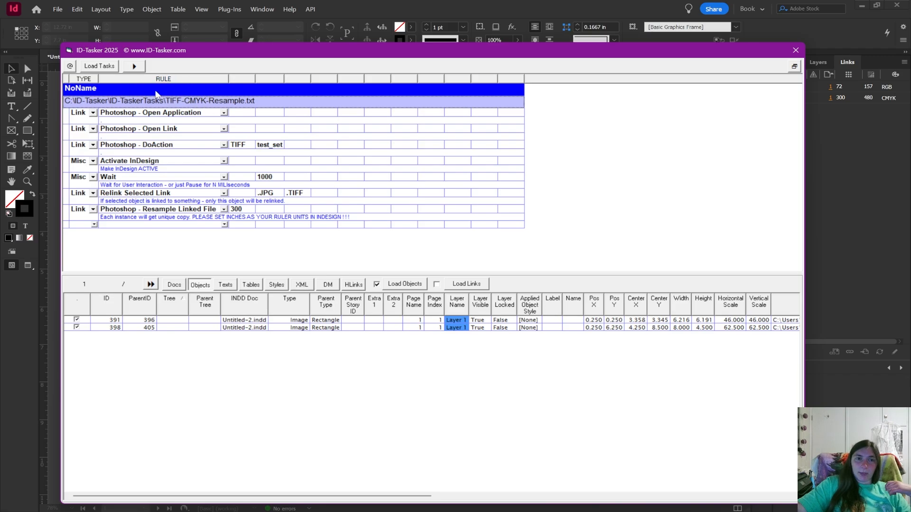
{"action": "left_click", "coordinate": [77, 327]}
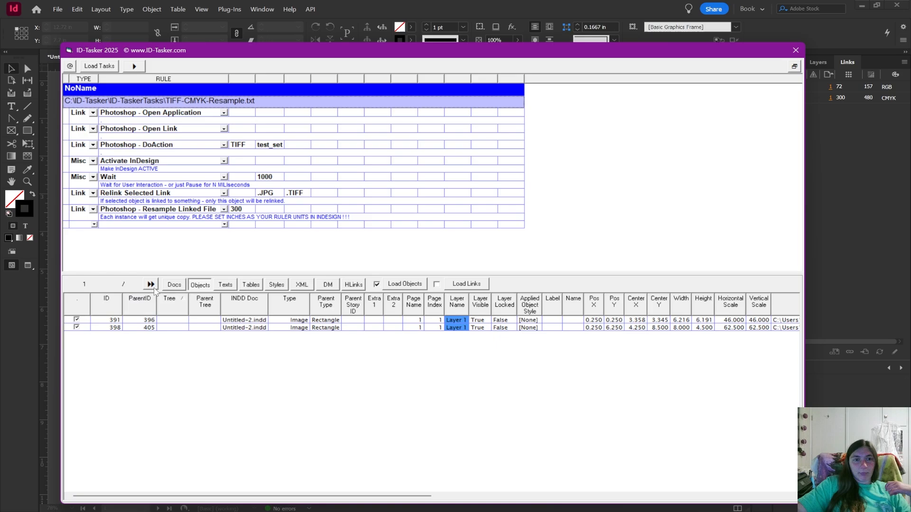
{"action": "left_click", "coordinate": [151, 285]}
{"action": "left_click", "coordinate": [408, 296]}
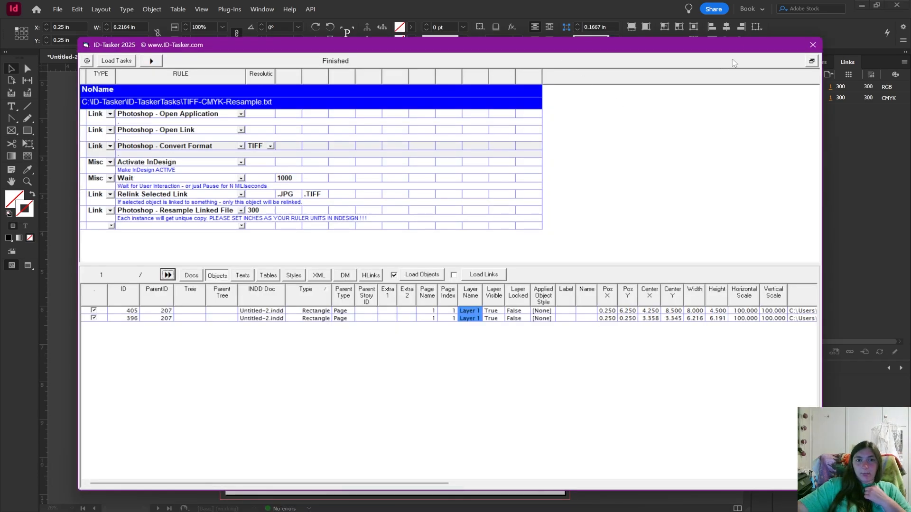
Switch to the InDesign document and select the bearded dragon image to check its color space and resolution among the links
{"action": "left_click_drag", "start_coordinate": [781, 51], "coordinate": [659, 511]}
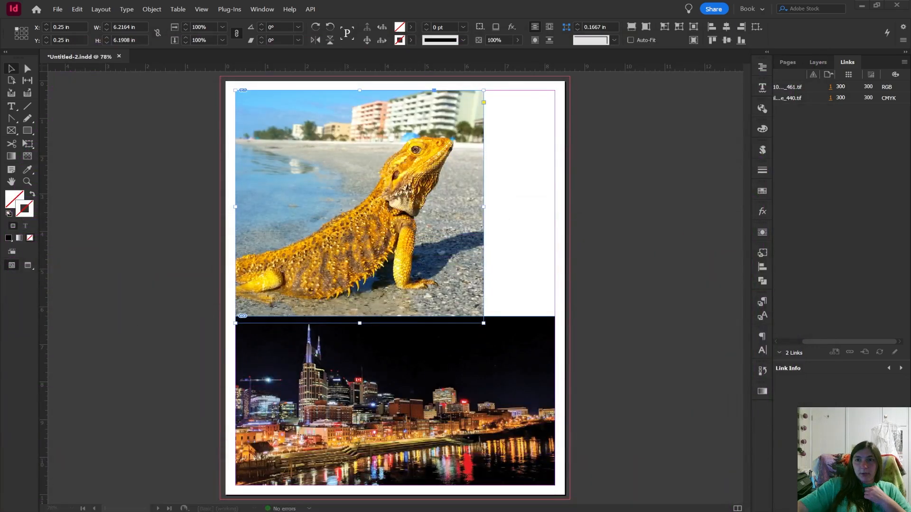
{"action": "left_click", "coordinate": [664, 197]}
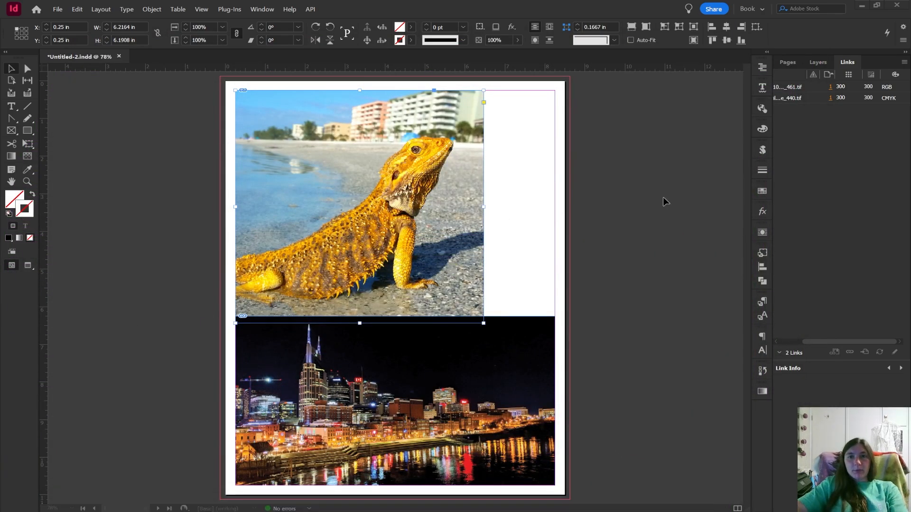
{"action": "left_click", "coordinate": [449, 184]}
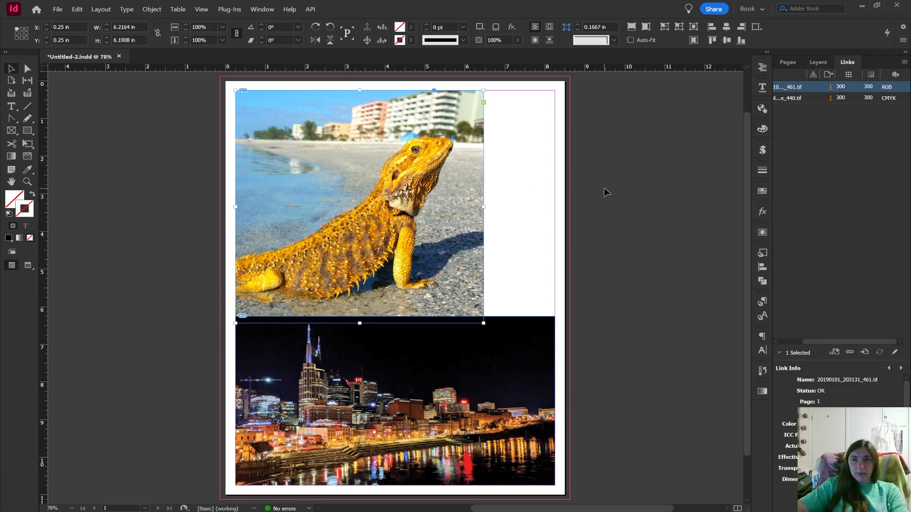
{"action": "mouse_move", "coordinate": [847, 342]}
{"action": "left_mouse_down"}
{"action": "mouse_move", "coordinate": [816, 345]}
{"action": "mouse_move", "coordinate": [843, 341]}
{"action": "left_mouse_up"}
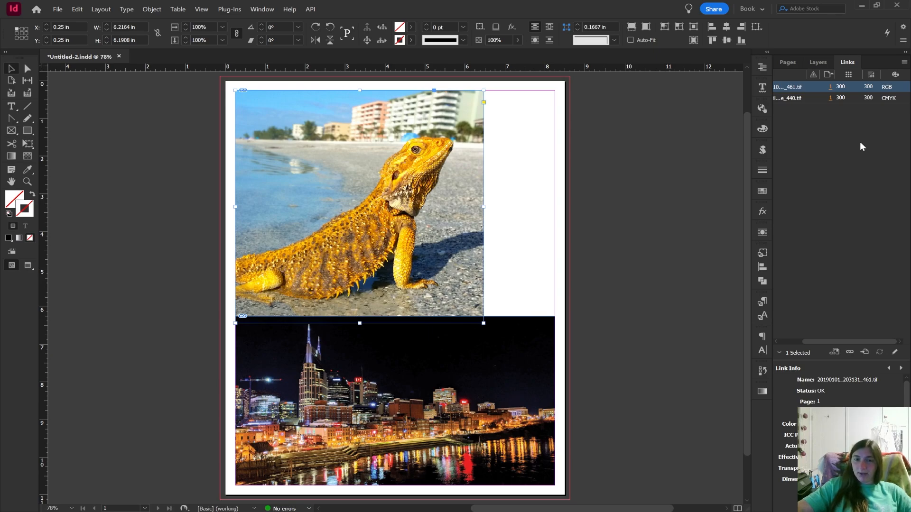
Switch to ID-Tasker and widen the object list's Contents column to show both images' full file paths
{"action": "key", "text": "alt+Tab"}
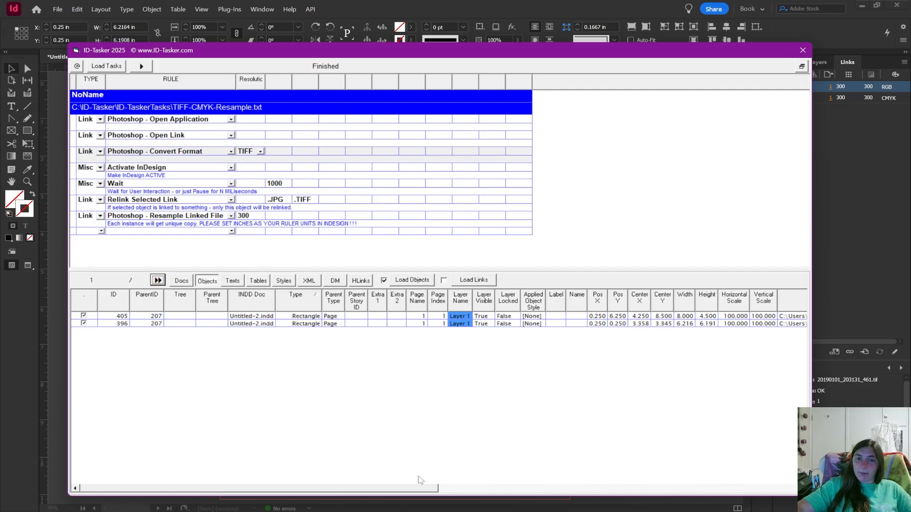
{"action": "left_click_drag", "start_coordinate": [433, 489], "coordinate": [797, 492]}
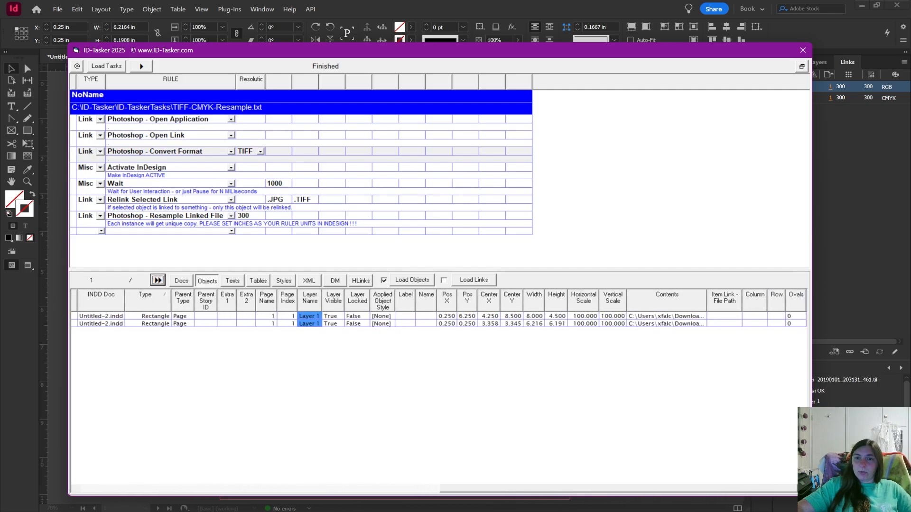
{"action": "left_click_drag", "start_coordinate": [727, 295], "coordinate": [776, 296]}
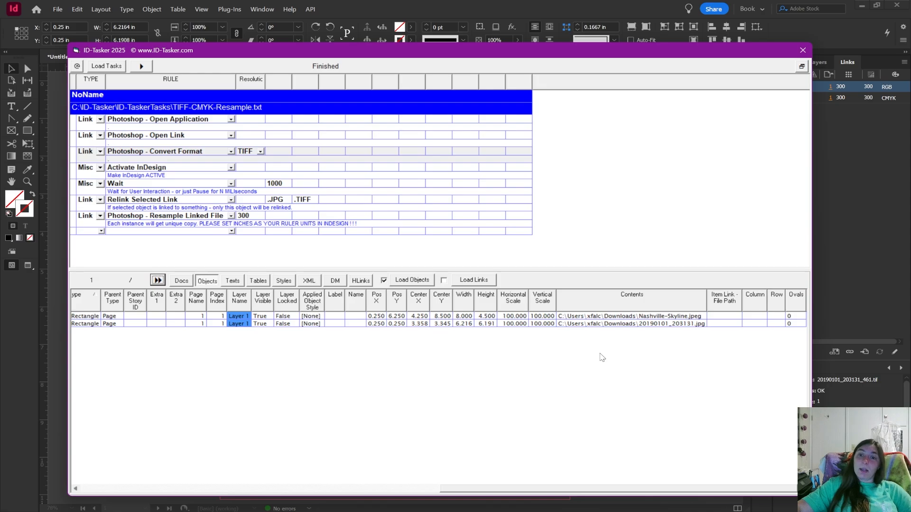
{"action": "left_click", "coordinate": [689, 316]}
{"action": "left_click", "coordinate": [687, 325]}
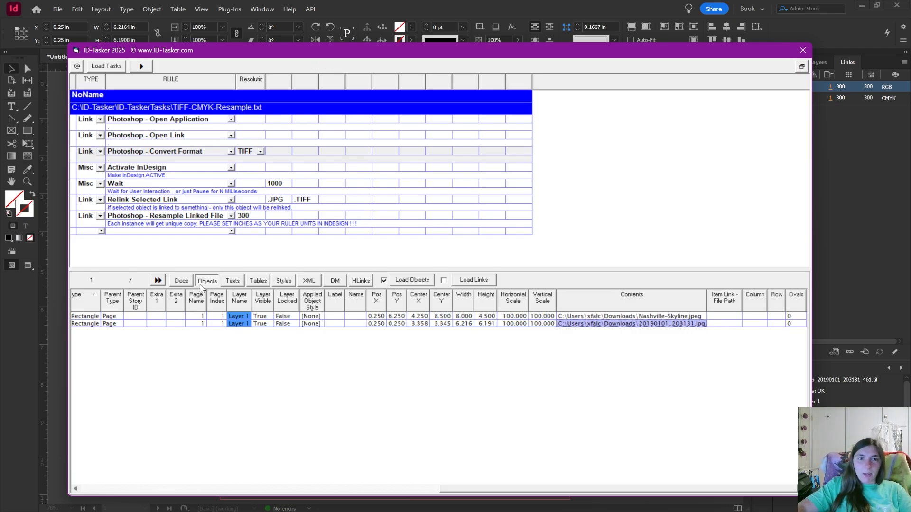
Look through ID-Tasker's Docs, Texts, Tables, Styles and HLinks lists, and return to the start of the Objects list
{"action": "left_click", "coordinate": [180, 283]}
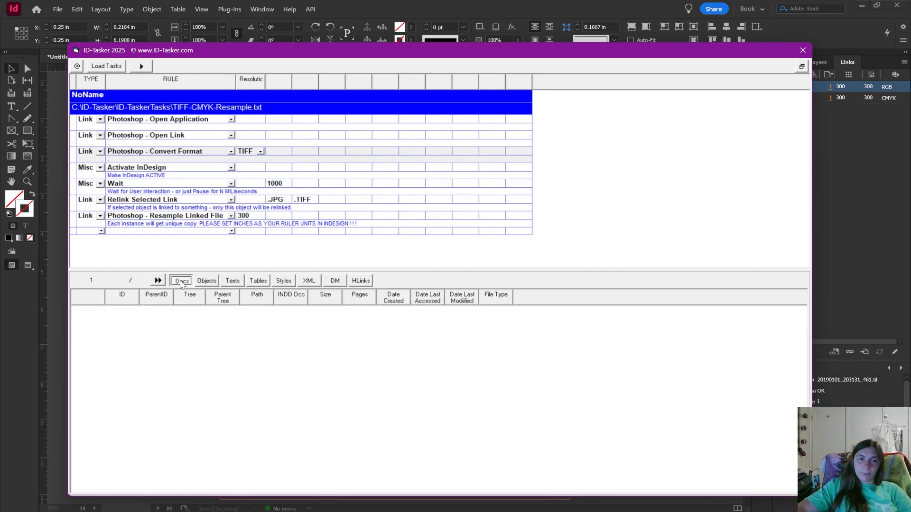
{"action": "left_click", "coordinate": [234, 282]}
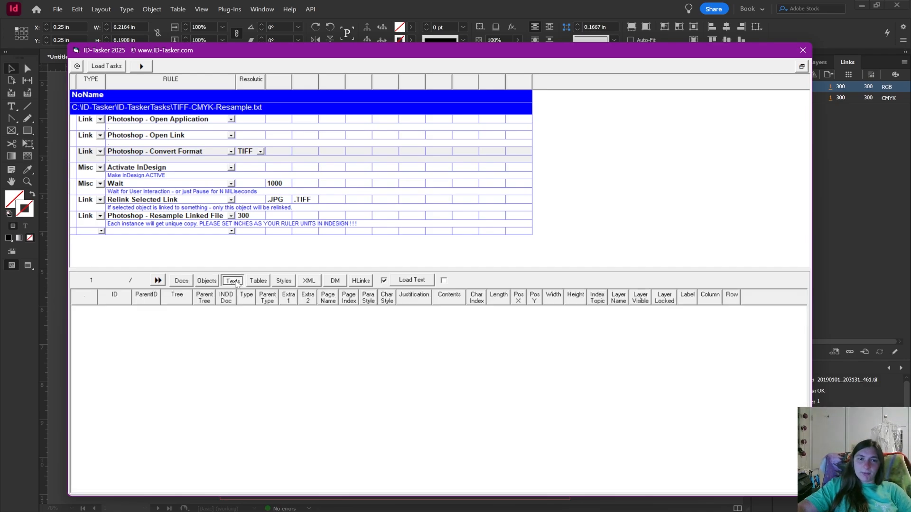
{"action": "left_click", "coordinate": [187, 284]}
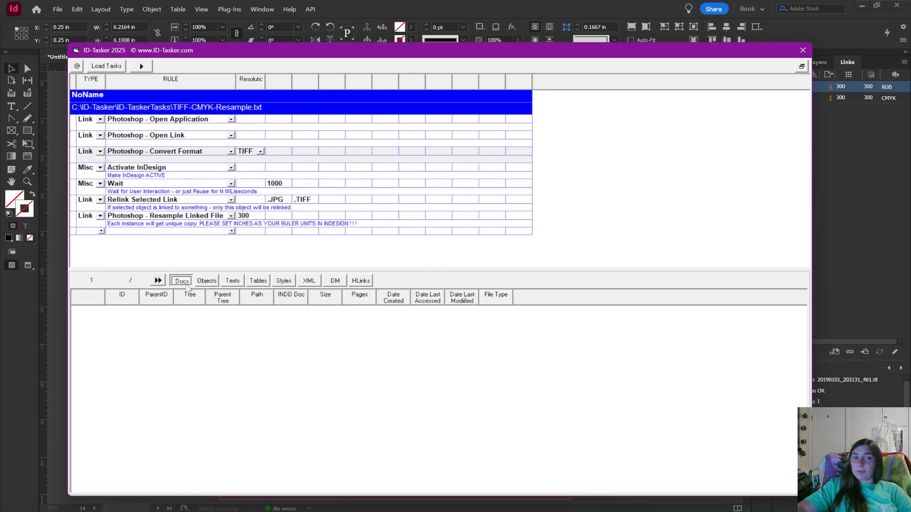
{"action": "left_click", "coordinate": [241, 285]}
{"action": "left_click", "coordinate": [251, 284]}
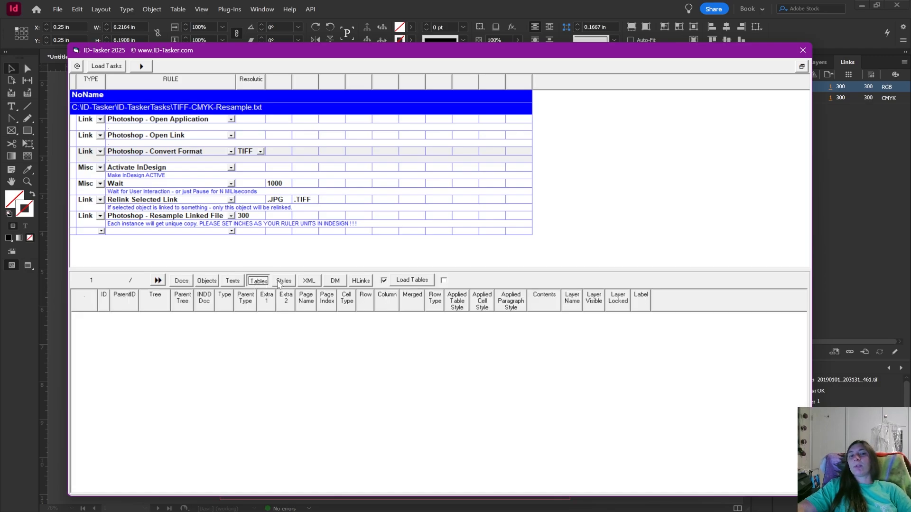
{"action": "left_click", "coordinate": [287, 283]}
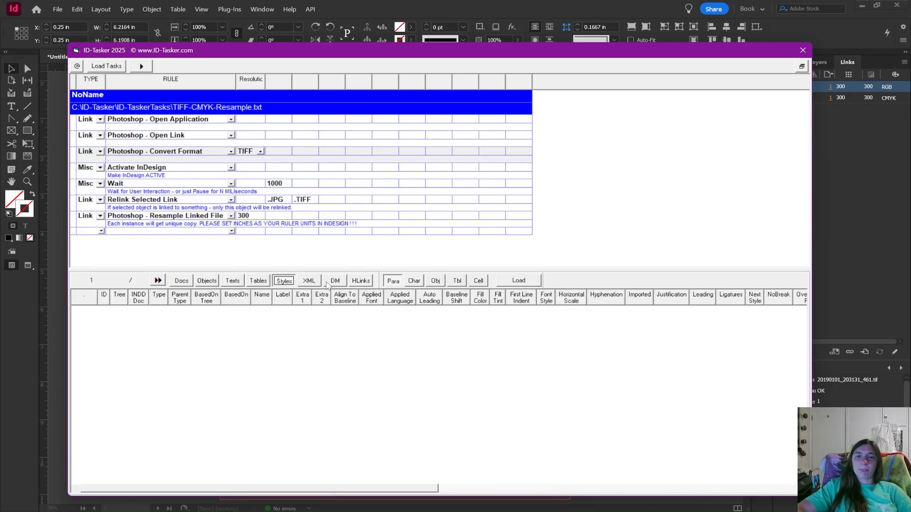
{"action": "left_click", "coordinate": [364, 284]}
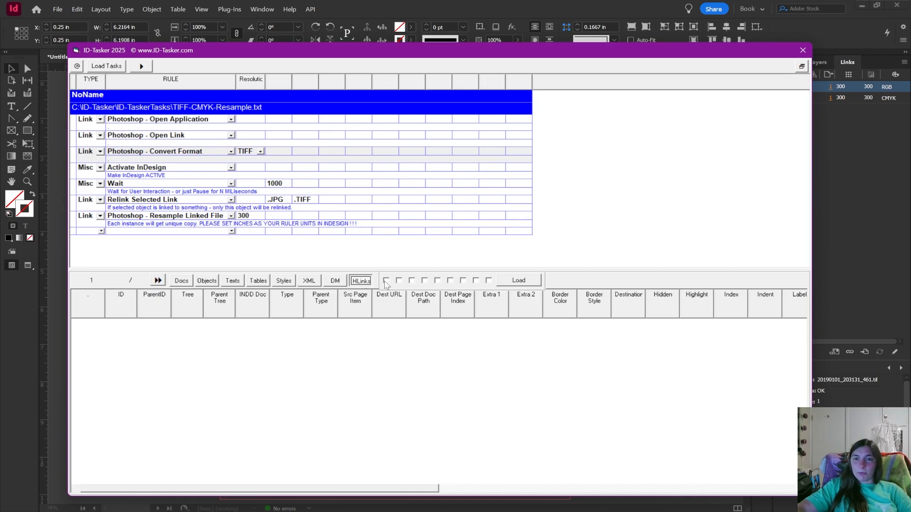
{"action": "left_click", "coordinate": [400, 283]}
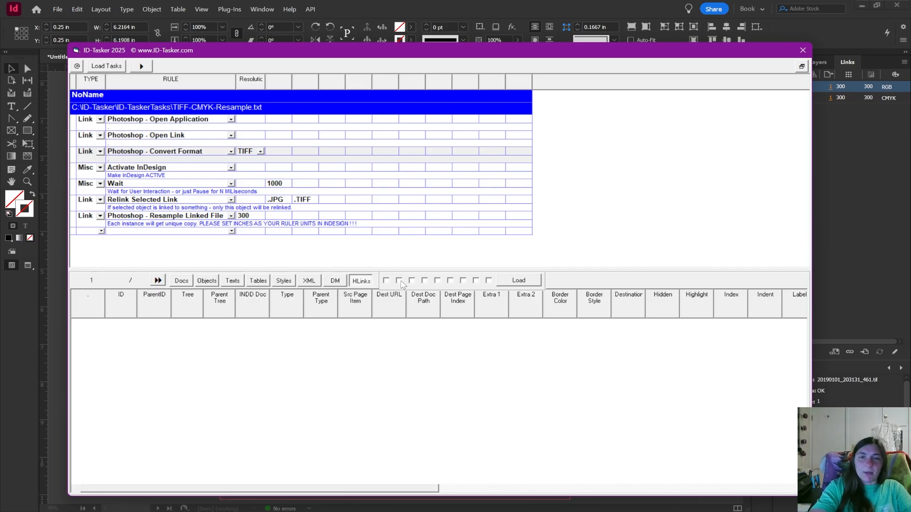
{"action": "left_click", "coordinate": [208, 281]}
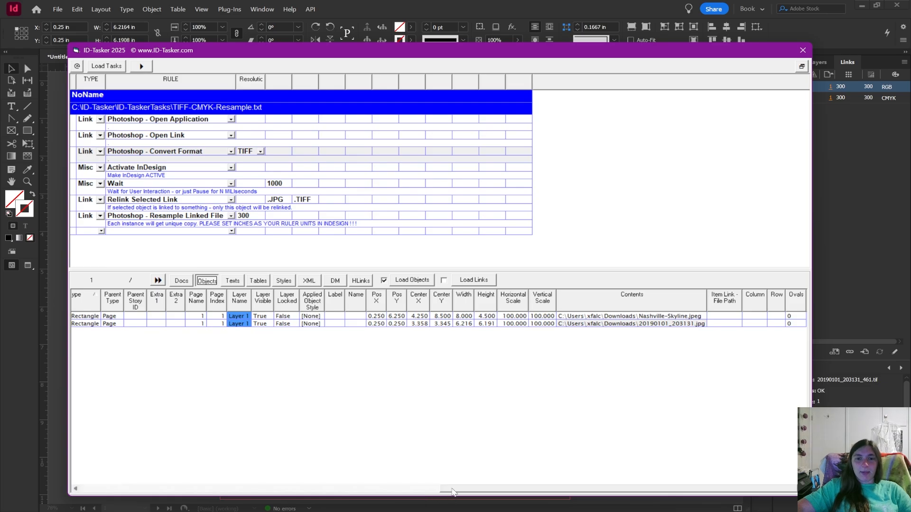
{"action": "left_click_drag", "start_coordinate": [441, 490], "coordinate": [76, 490]}
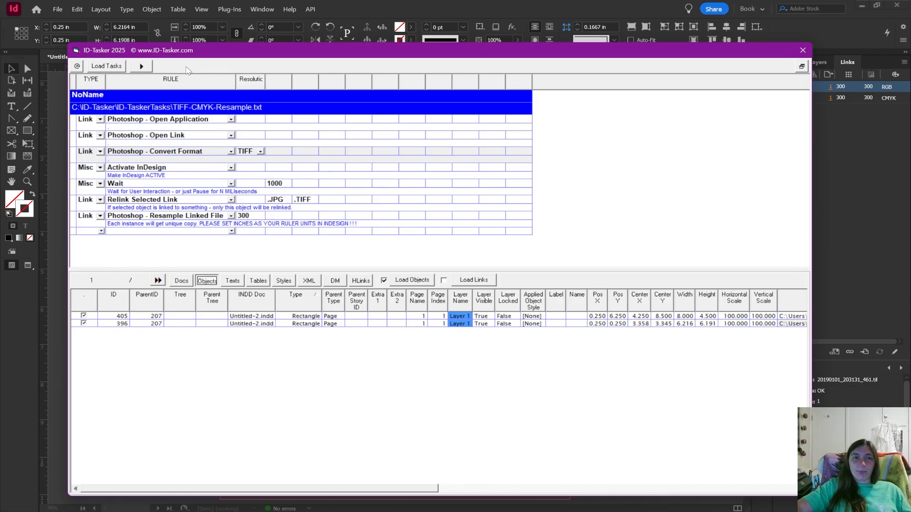
Show the object list beside the task rules and back beneath them, and highlight the Photoshop - Open Link rule
{"action": "mouse_move", "coordinate": [223, 56]}
{"action": "left_mouse_down"}
{"action": "mouse_move", "coordinate": [240, 65]}
{"action": "mouse_move", "coordinate": [221, 34]}
{"action": "mouse_move", "coordinate": [231, 52]}
{"action": "left_mouse_up"}
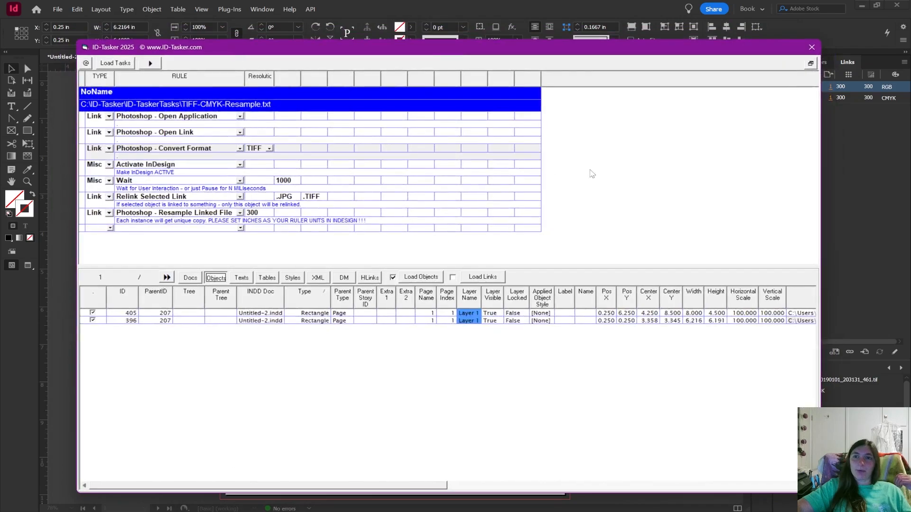
{"action": "left_click", "coordinate": [811, 63]}
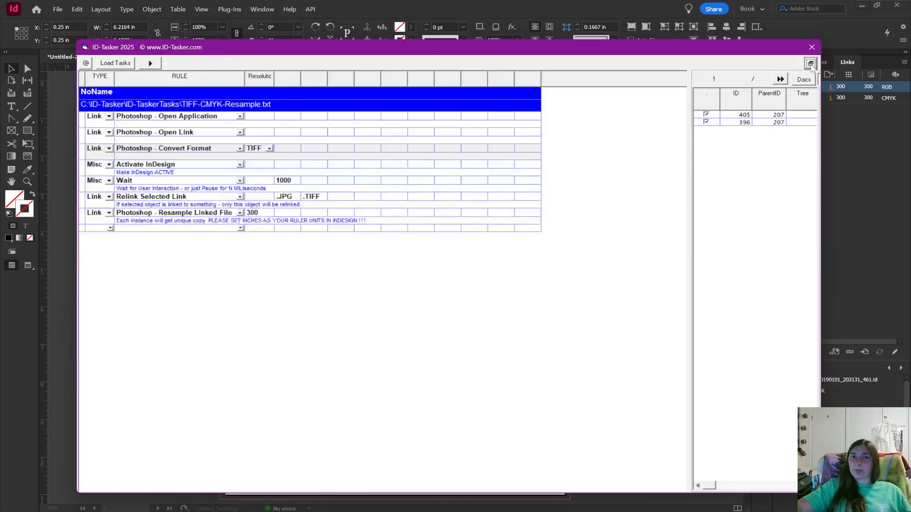
{"action": "left_click", "coordinate": [811, 63]}
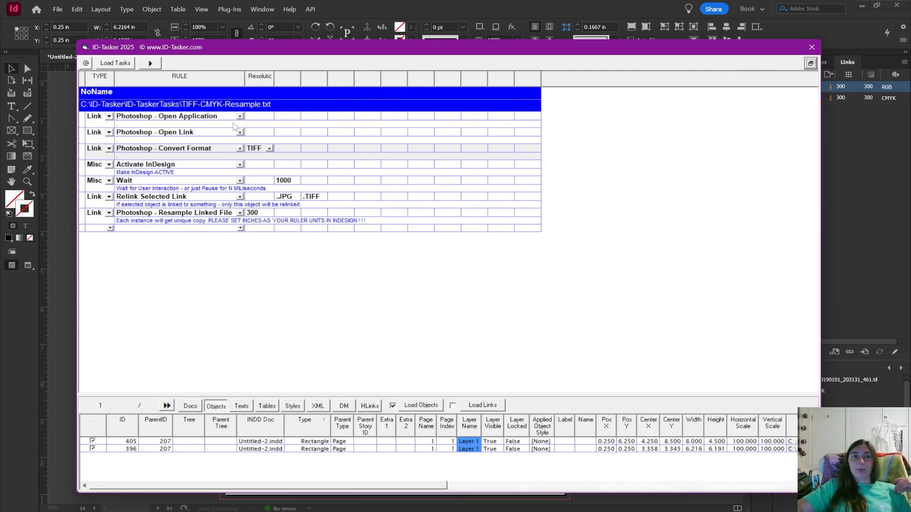
{"action": "left_click", "coordinate": [128, 133]}
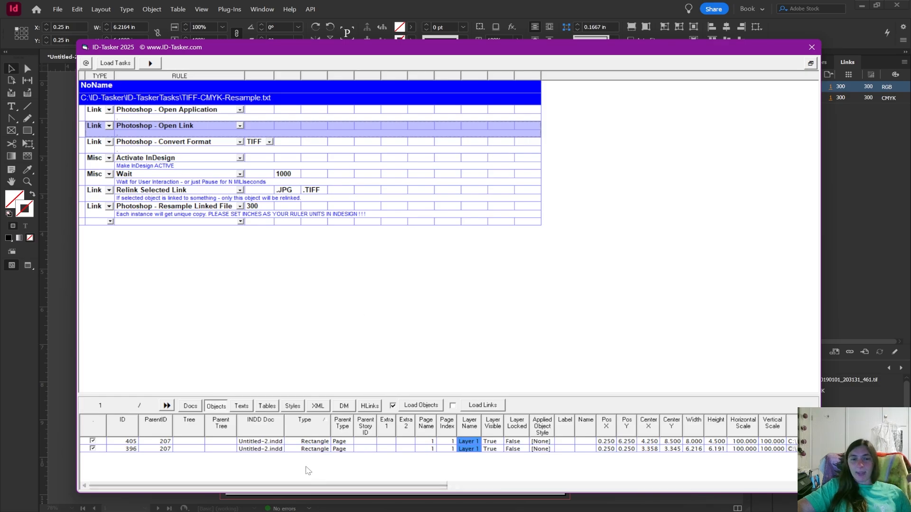
{"action": "scroll", "coordinate": [308, 471], "scroll_direction": "right", "scroll_amount": 5}
{"action": "scroll", "coordinate": [648, 465], "scroll_direction": "left", "scroll_amount": 5}
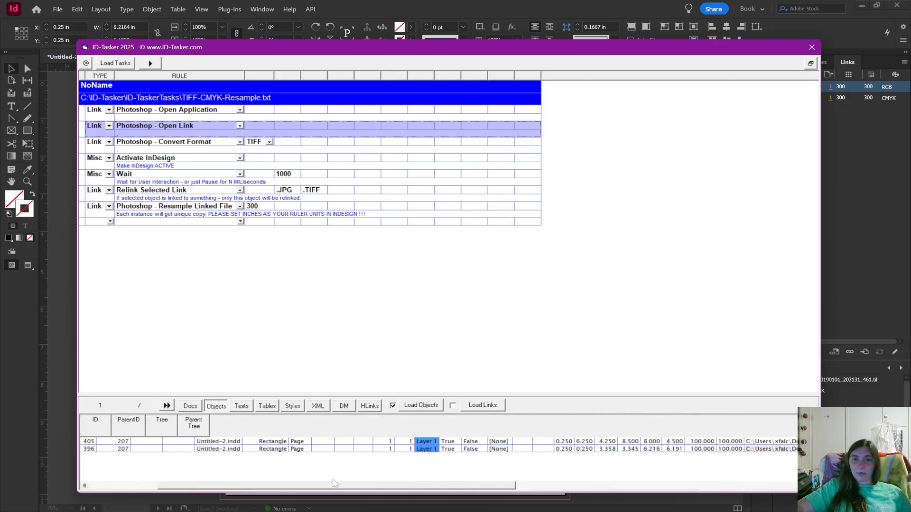